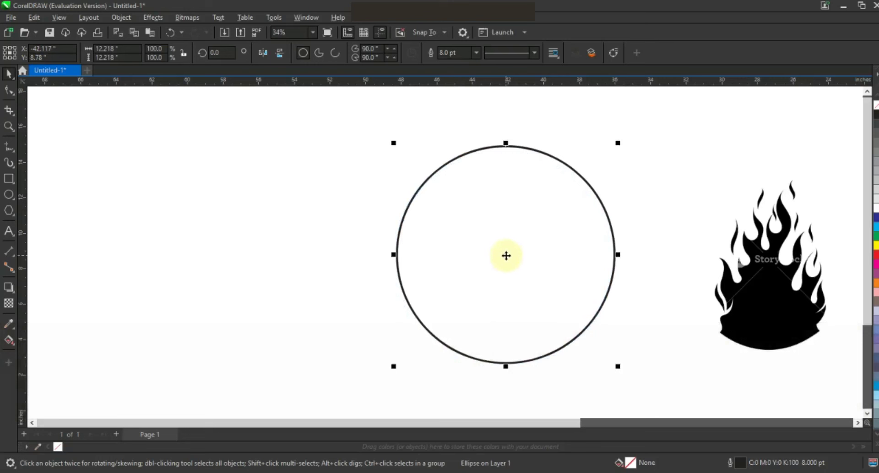
Skew the circle vertically into a tilted ellipse and narrow it about its centre to about 10.85 inches wide
drag(393, 257, 393, 211)
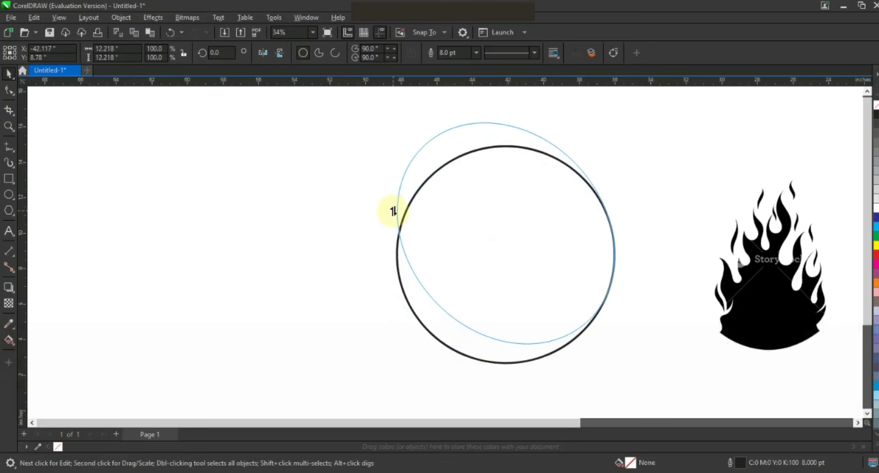
drag(393, 210, 393, 211)
click(529, 243)
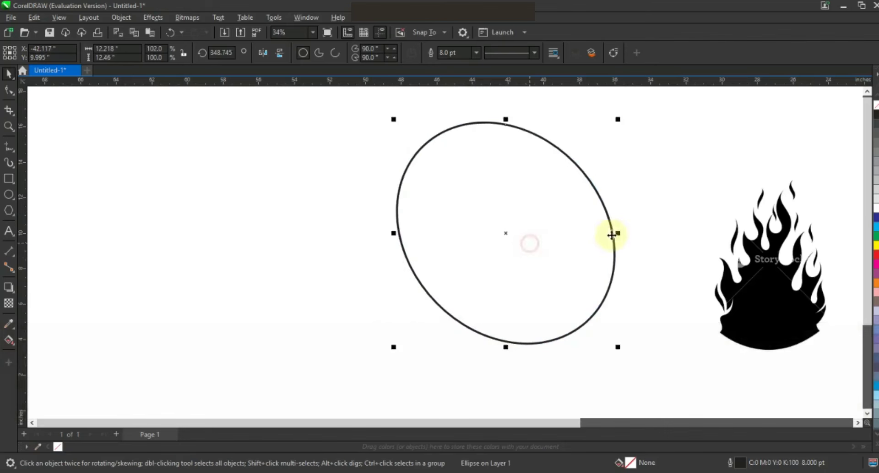
drag(618, 234, 606, 233)
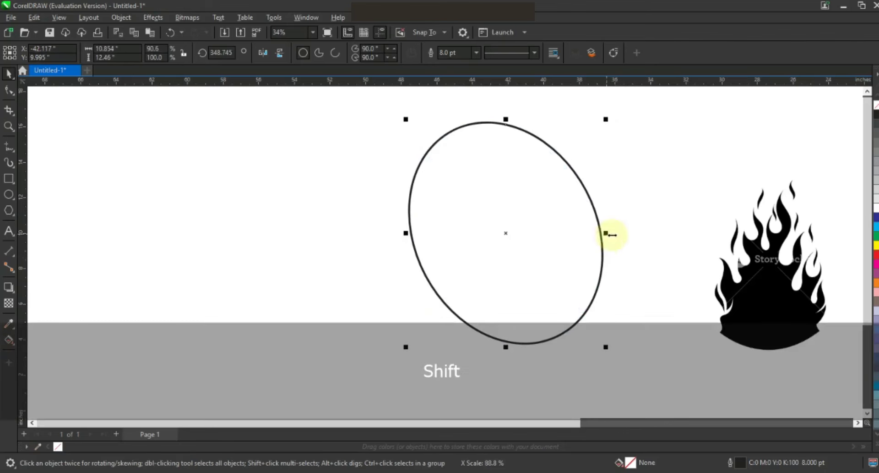
click(370, 232)
Draw a straight vertical line about 12.7 inches long in the empty area beside the ellipse
click(8, 149)
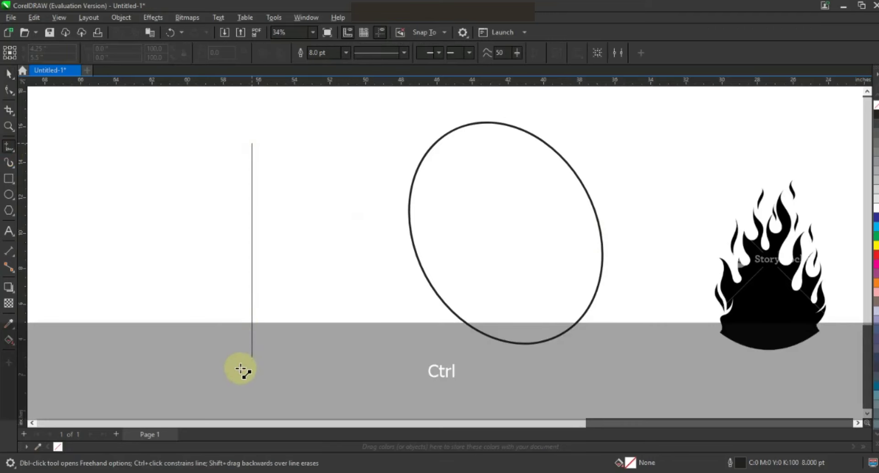
click(242, 369)
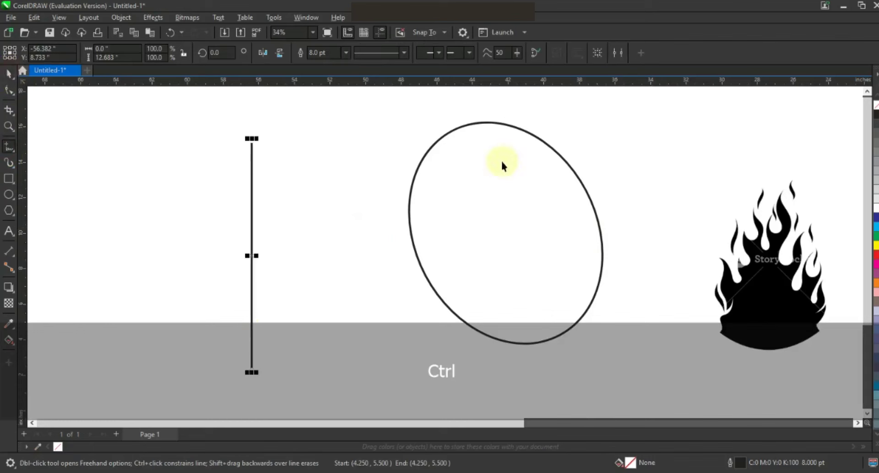
key(space)
Centre the vertical line on the ellipse and lengthen it from its centre to about 14.7 inches, past both edges
shift+click(500, 124)
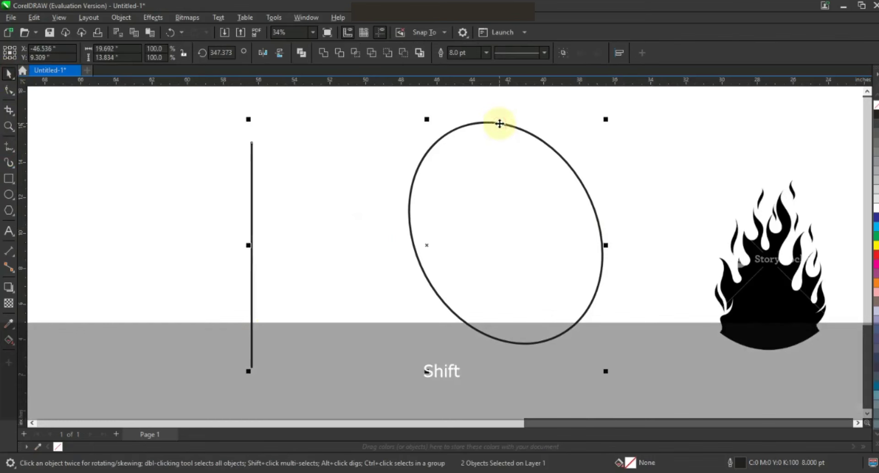
key(e)
click(507, 260)
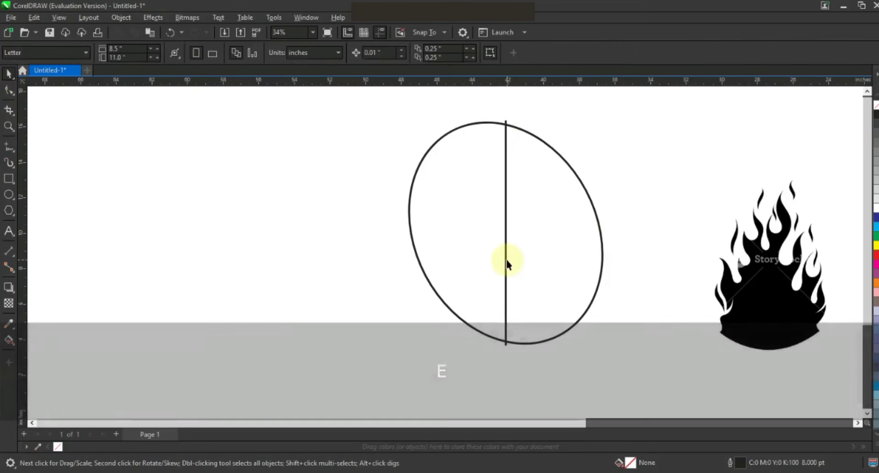
drag(505, 350, 504, 366)
click(403, 341)
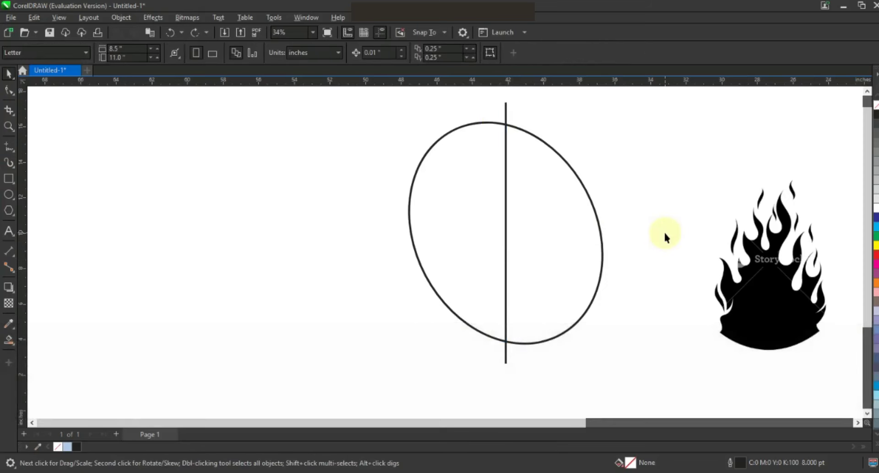
Stretch the ellipse and vertical line together from their centre, making the ellipse about 14.25 inches tall
click(507, 290)
shift+click(540, 283)
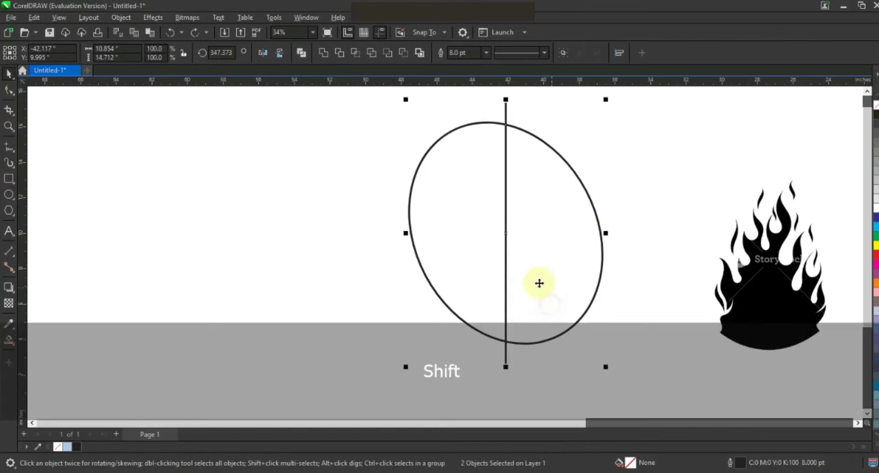
key(F3)
drag(514, 327, 514, 345)
click(574, 348)
Draw a slanted straight line from the upper part of the vertical line down to just past the ellipse's left edge
click(8, 126)
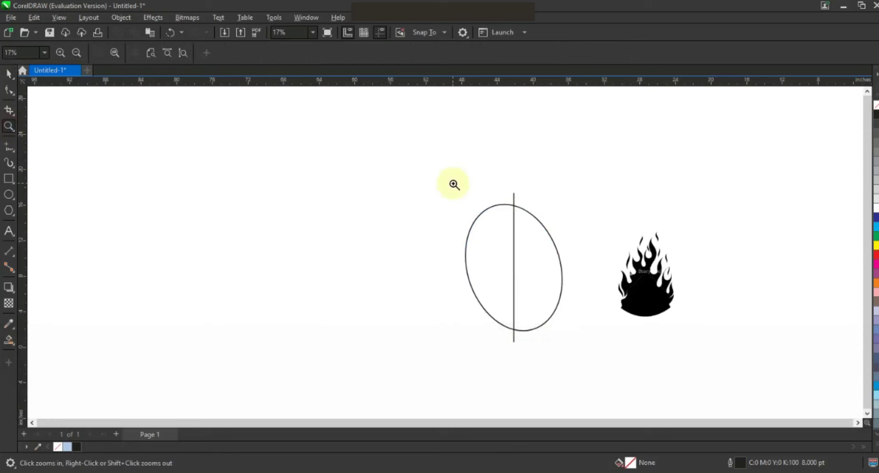
drag(454, 183, 607, 335)
click(9, 147)
click(412, 182)
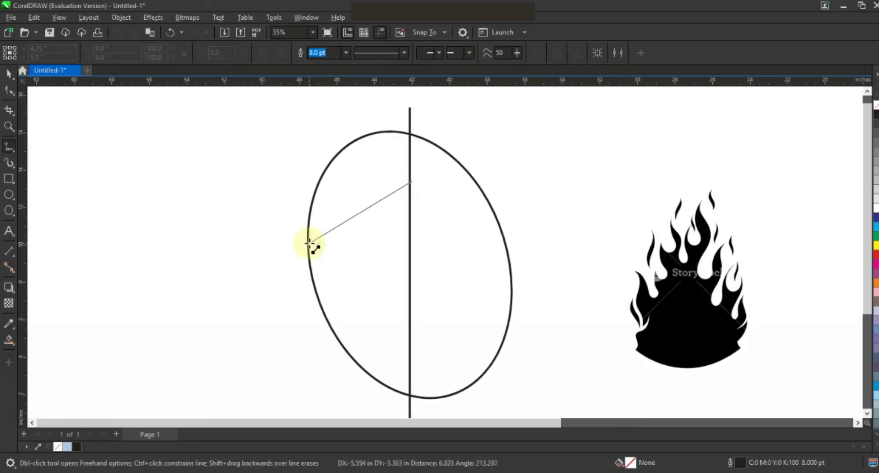
click(304, 244)
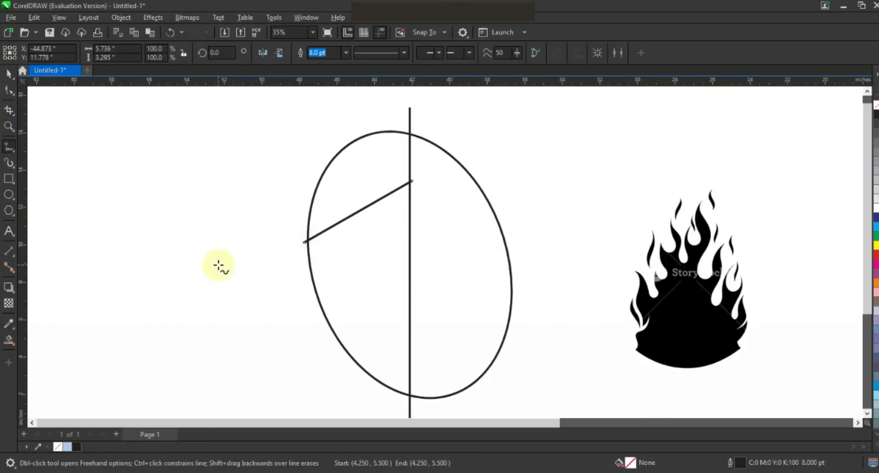
Convert the slanted line to a curve and bend it slightly downward
click(9, 91)
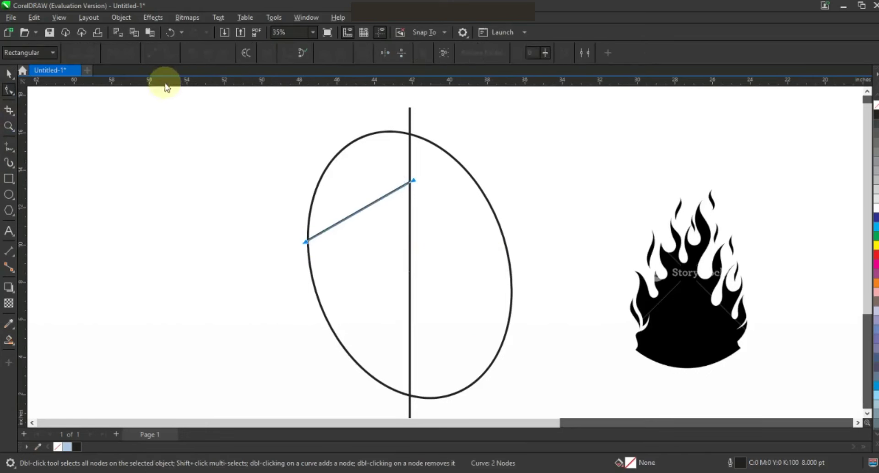
drag(342, 221, 341, 225)
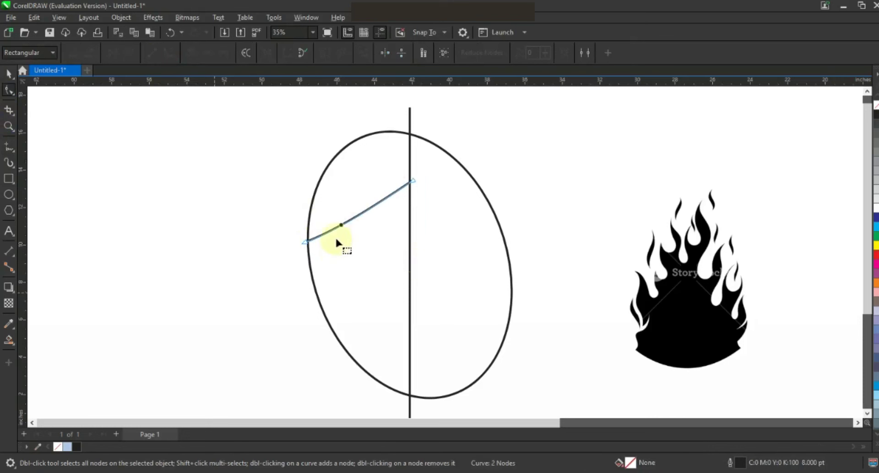
drag(343, 226, 342, 227)
click(9, 76)
click(147, 181)
Smart-fill the enclosed region below the curve and left of the vertical line, and delete the construction ellipse and lines
click(9, 339)
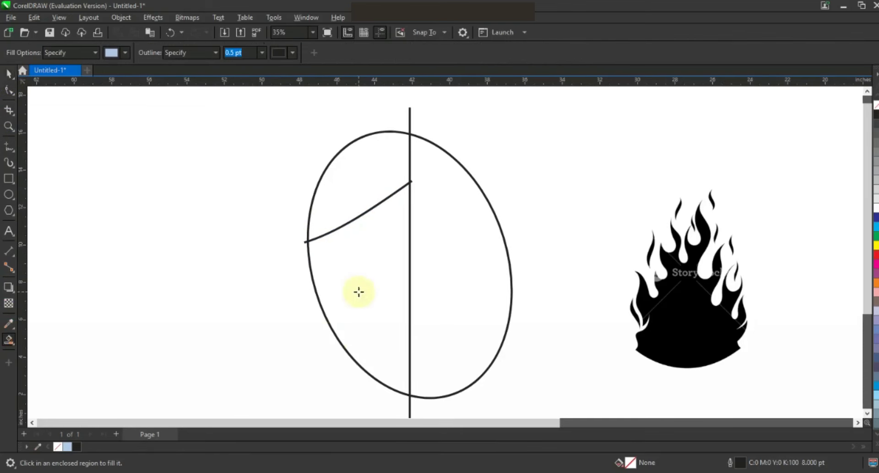
click(359, 290)
click(9, 73)
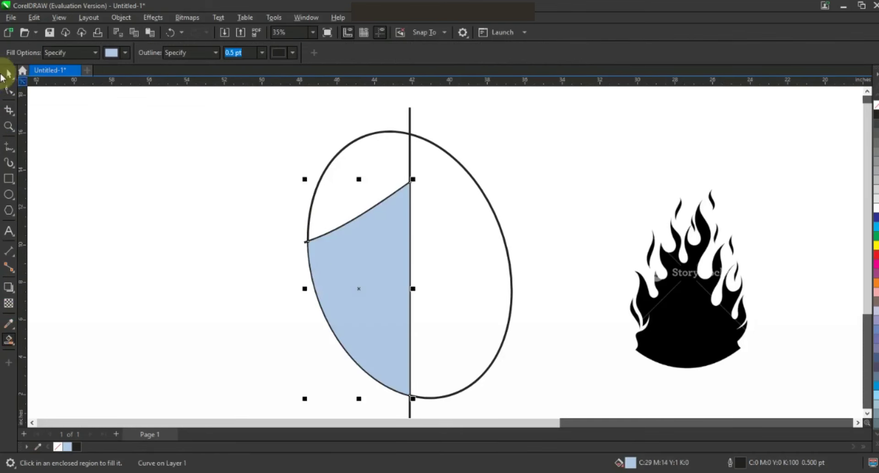
click(410, 166)
key(Delete)
click(411, 136)
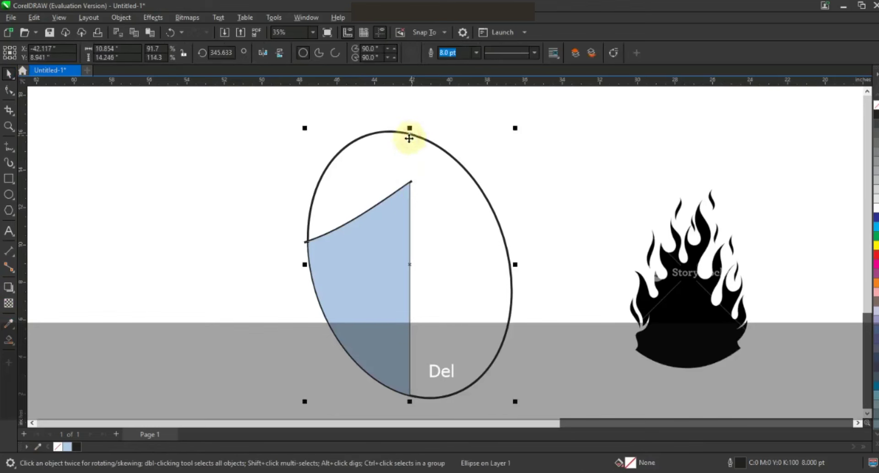
key(Delete)
Mirror a copy of the half shape to its right to complete the shield, and stretch both halves to about 12.2 inches tall
click(347, 259)
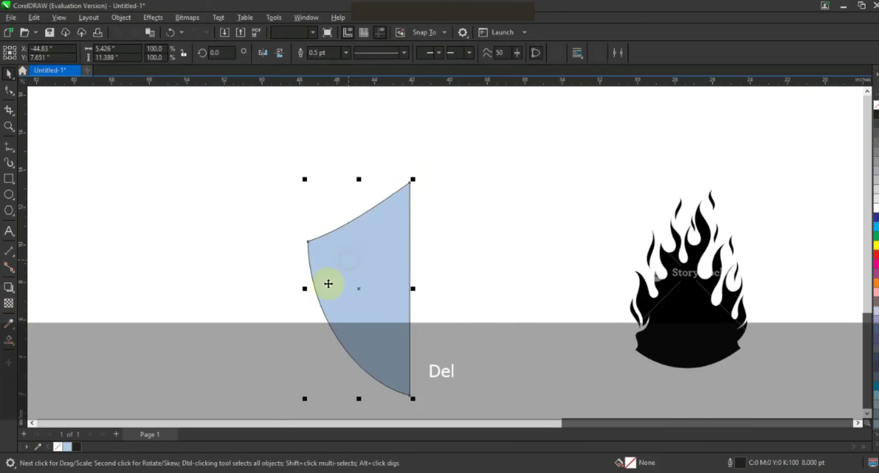
drag(307, 286, 459, 233)
shift+click(372, 295)
drag(426, 346, 424, 359)
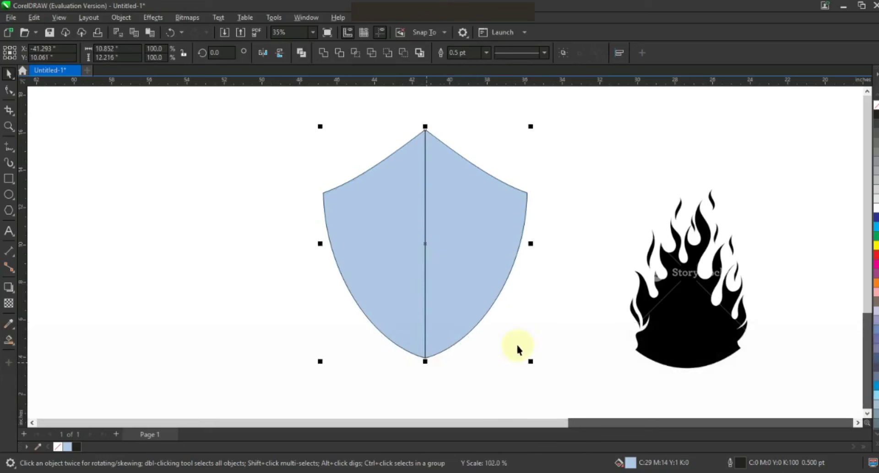
click(511, 344)
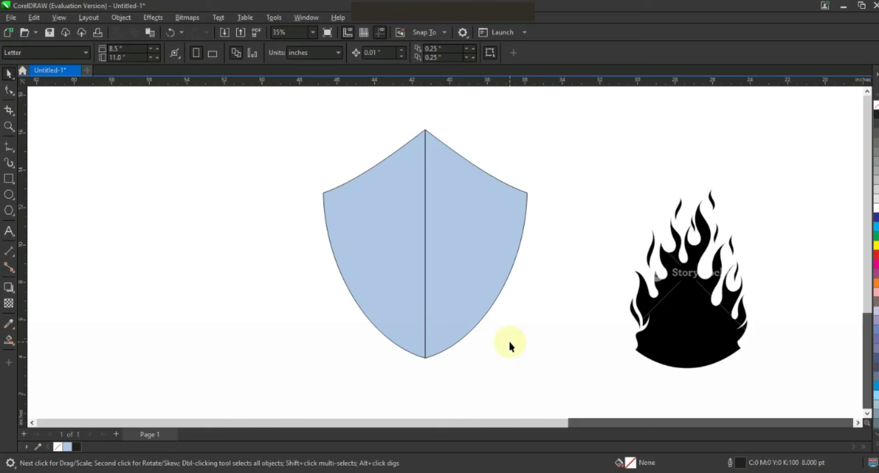
Move the flame bitmap closer to the shield and apply a Gamma adjustment of 0.23 to it
drag(721, 341, 671, 311)
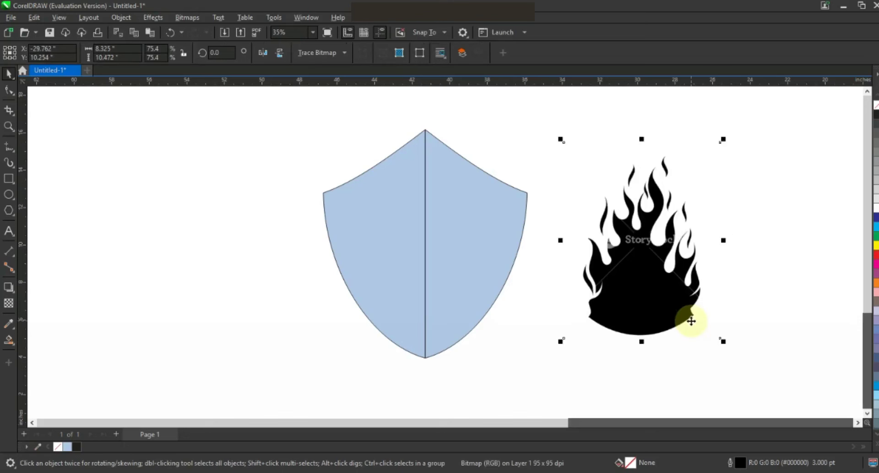
click(158, 19)
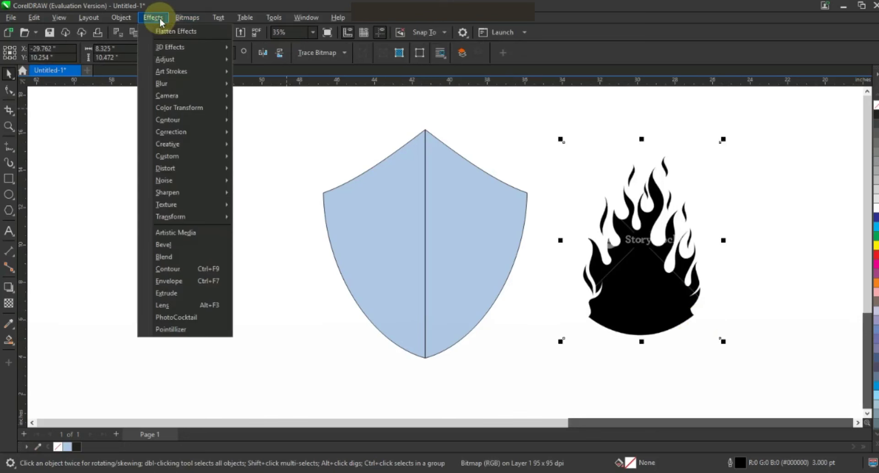
mouse_move(174, 63)
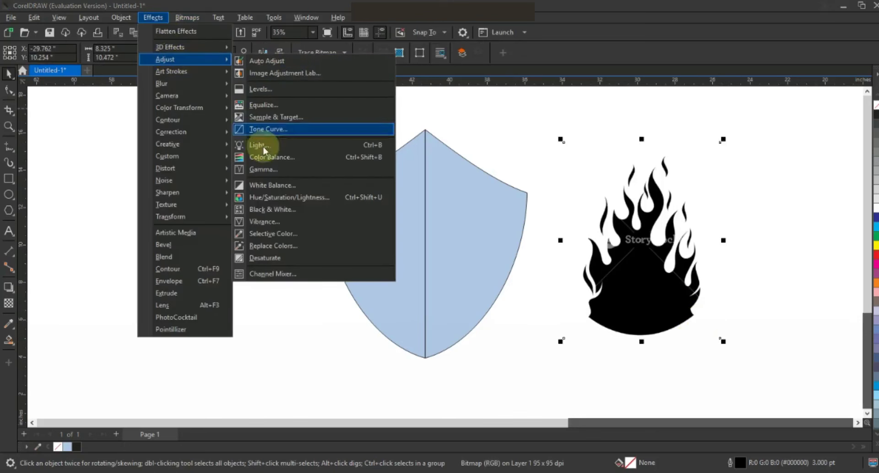
click(263, 169)
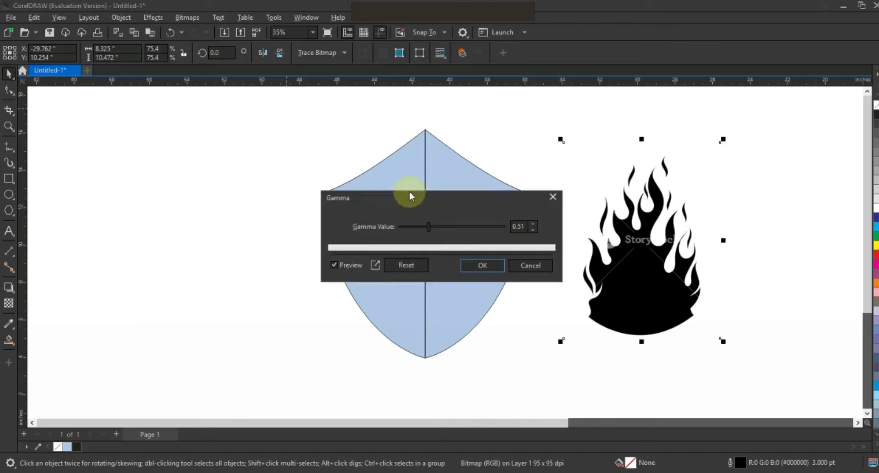
click(412, 227)
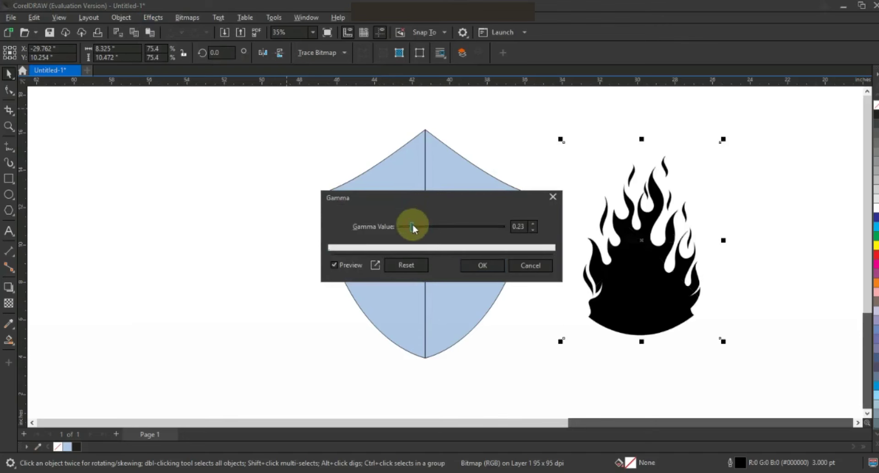
click(470, 265)
Outline-trace the flame bitmap as a Low Quality Image with the default settings
right_click(621, 268)
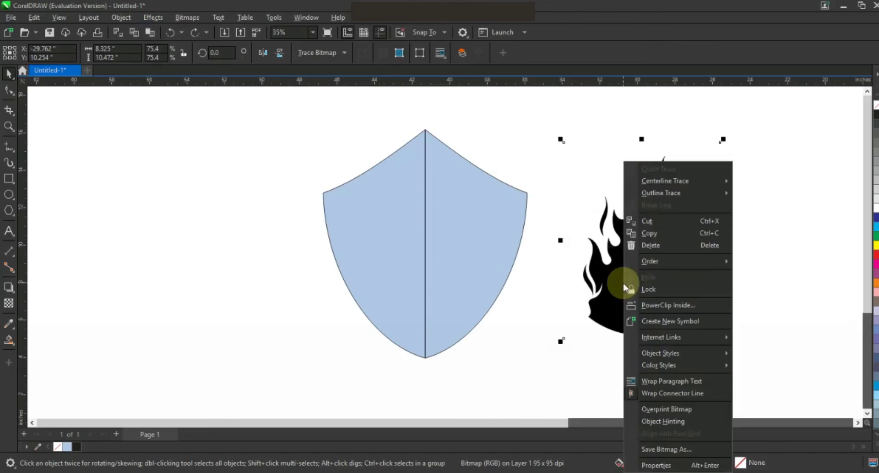
mouse_move(699, 196)
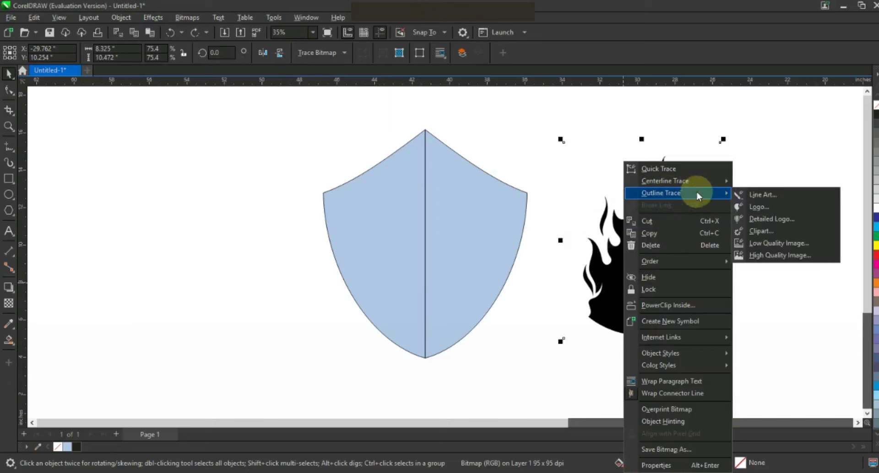
click(781, 242)
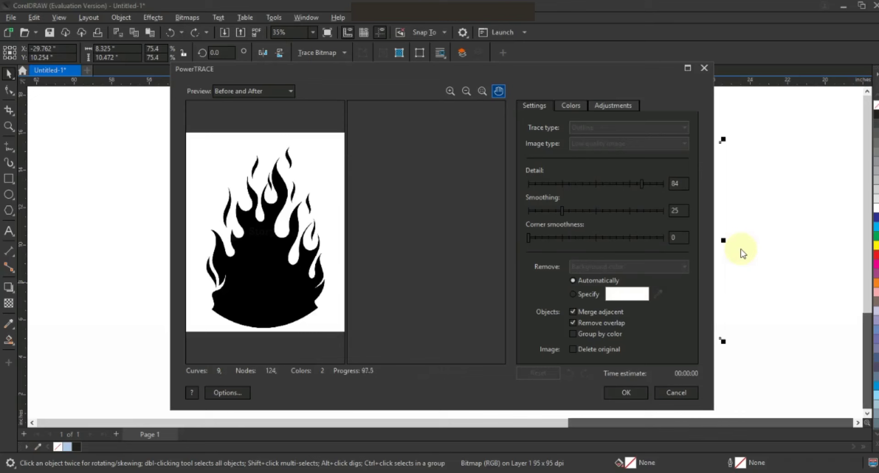
click(626, 393)
click(626, 393)
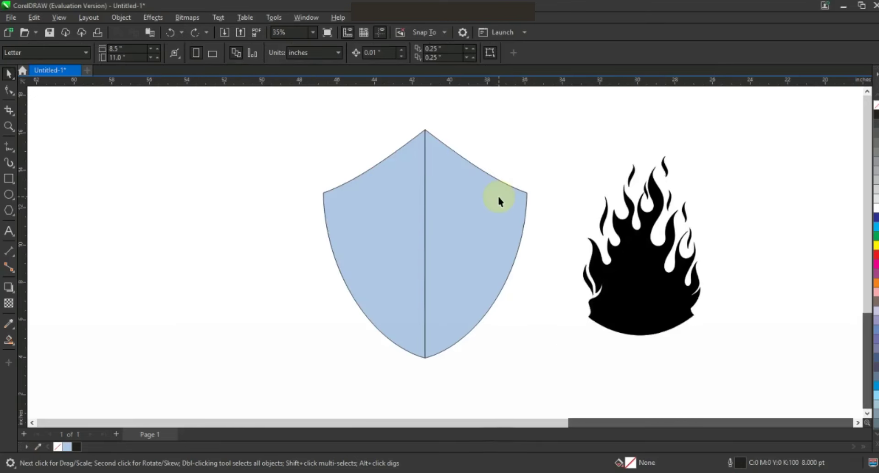
Weld the two shield halves into a single shape
click(498, 196)
shift+click(381, 221)
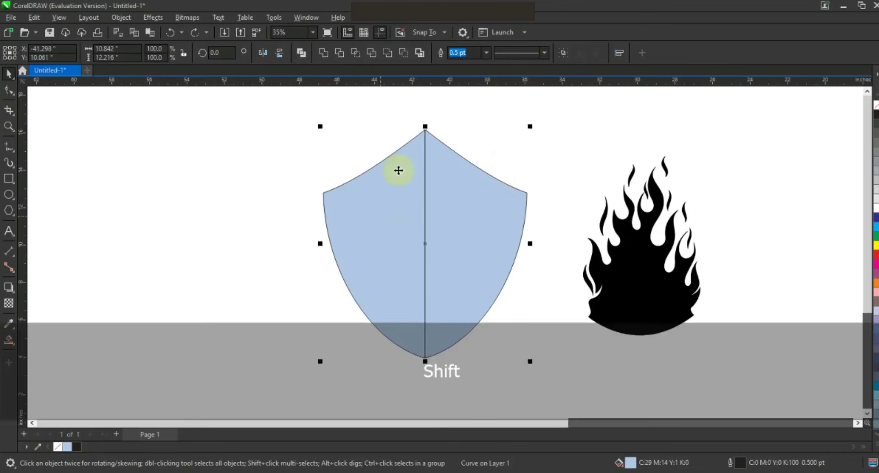
click(326, 53)
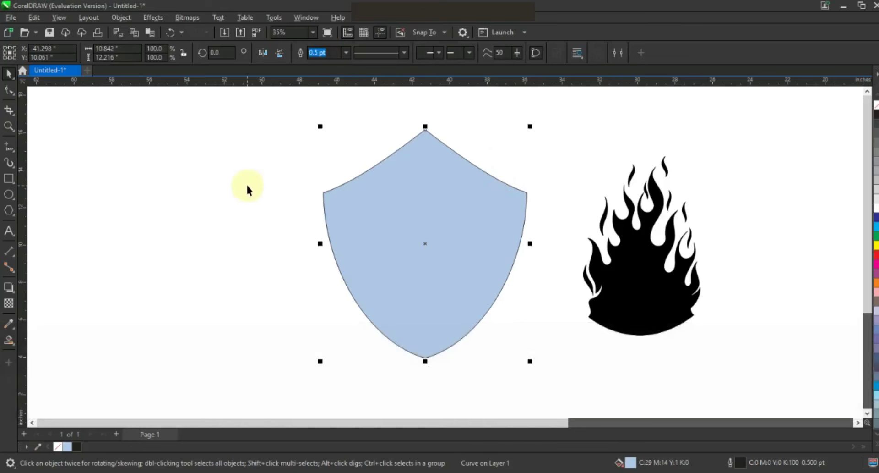
click(276, 283)
Bring the traced flame to the front, place it over the shield and enlarge it to about 12.5 inches tall
click(661, 293)
key(shift+Page_Up)
drag(661, 293, 418, 199)
drag(460, 248, 491, 304)
Narrow the shield to about 9.7 inches wide, and centre the flame over it, scaled to about 8.2 by 12.6 inches
click(526, 247)
drag(528, 246, 517, 246)
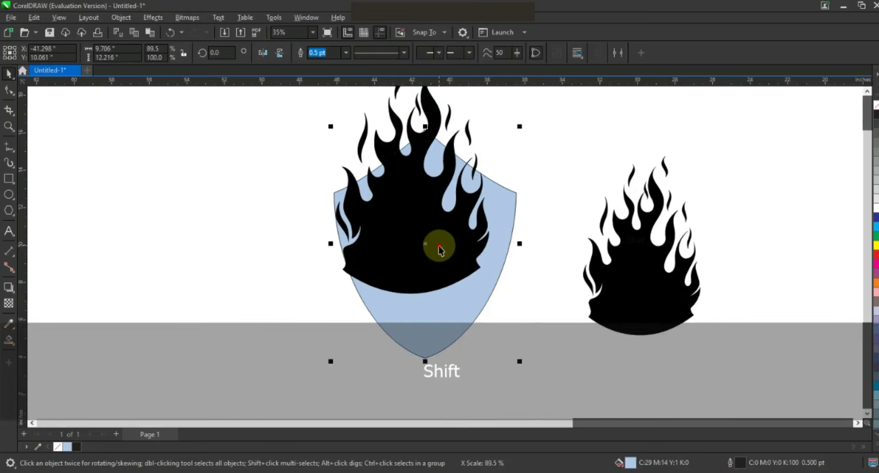
drag(435, 251, 442, 273)
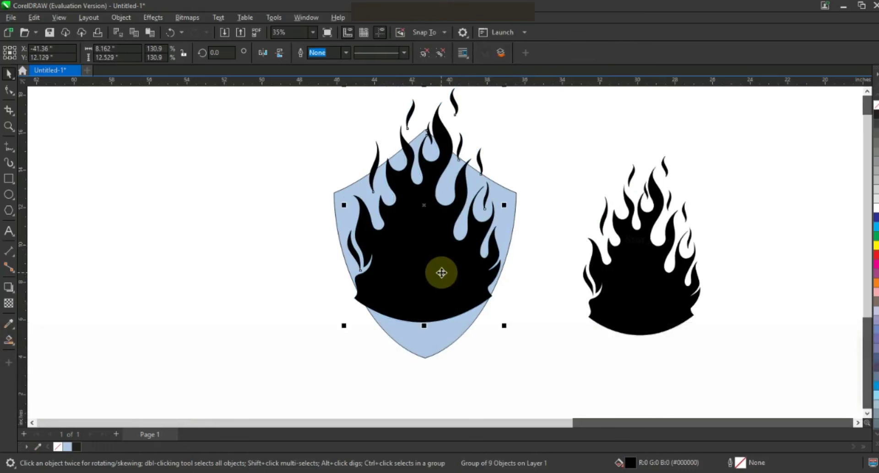
drag(505, 325, 507, 327)
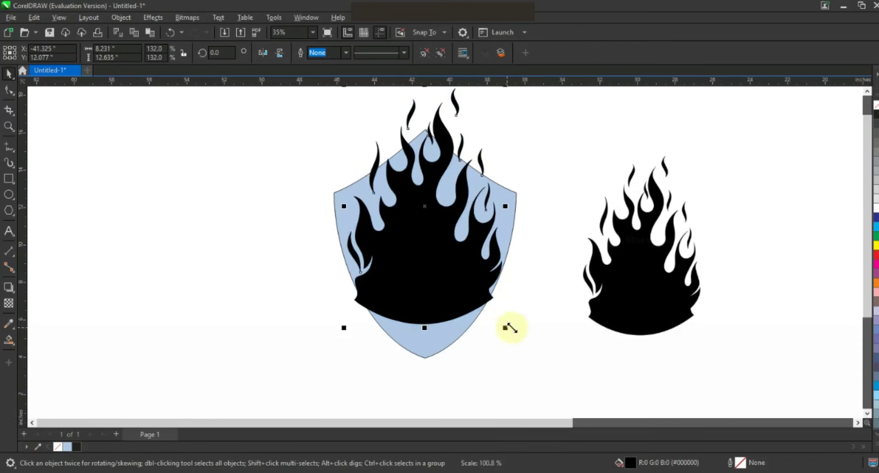
click(551, 307)
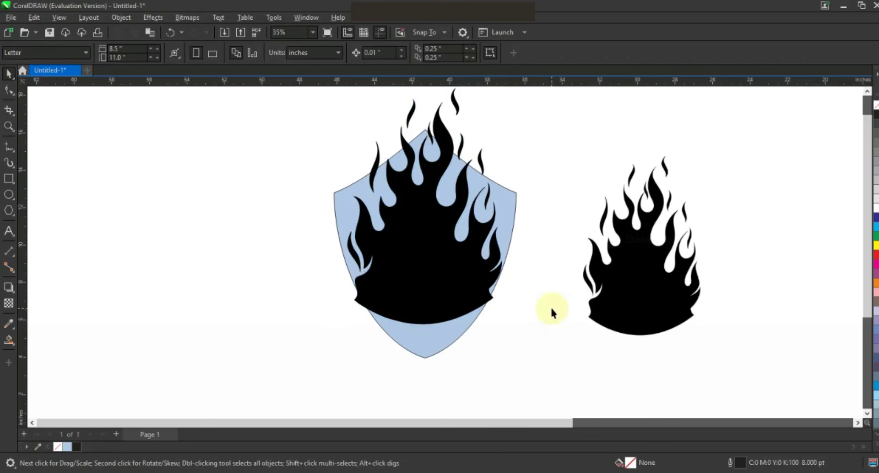
Smart-fill the shield area below the flame as a separate shape and weld it to the flame
click(9, 340)
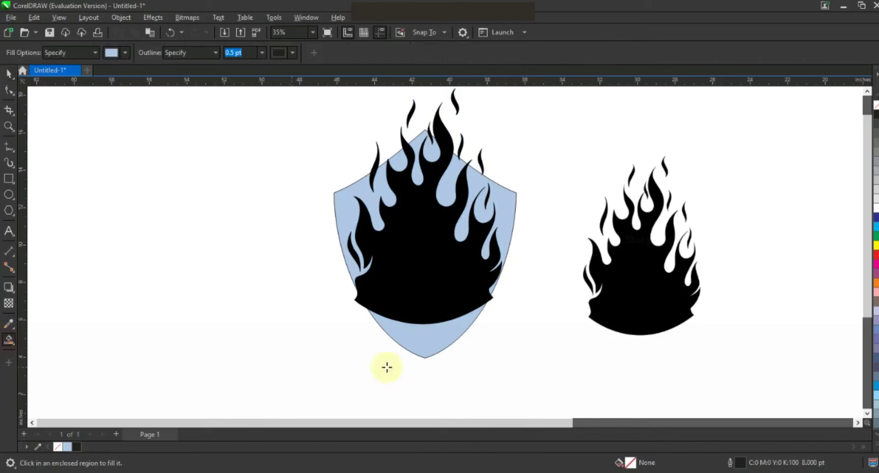
click(430, 340)
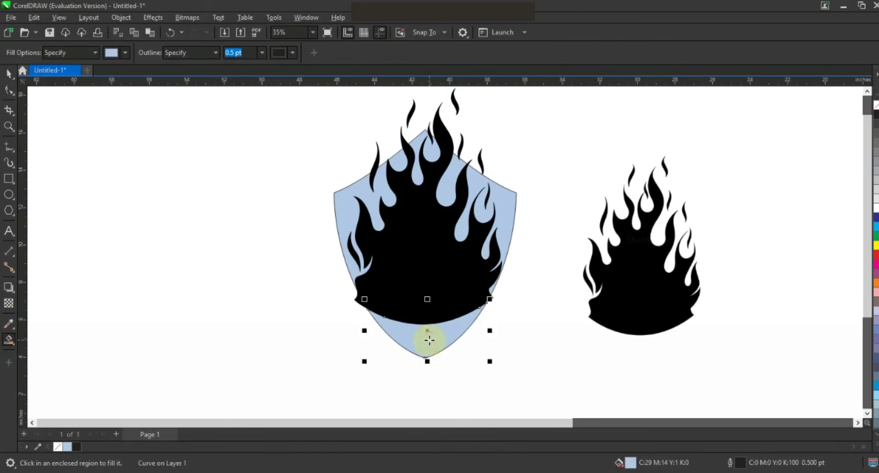
click(9, 73)
shift+click(429, 258)
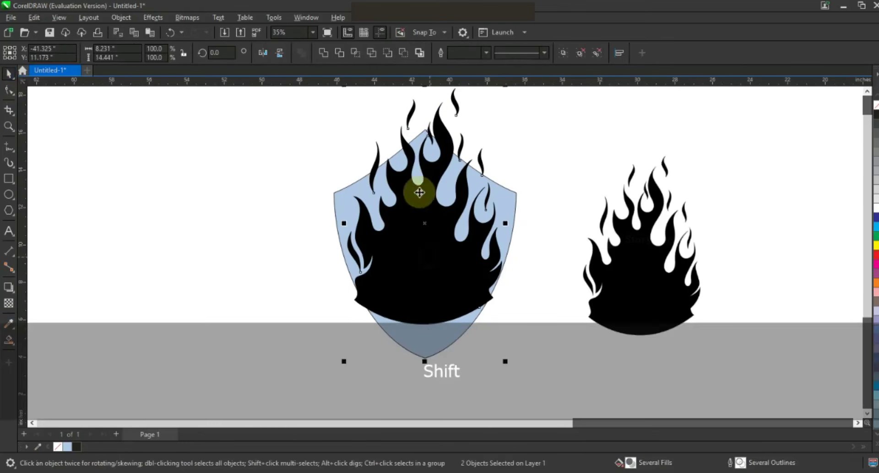
click(323, 53)
click(230, 188)
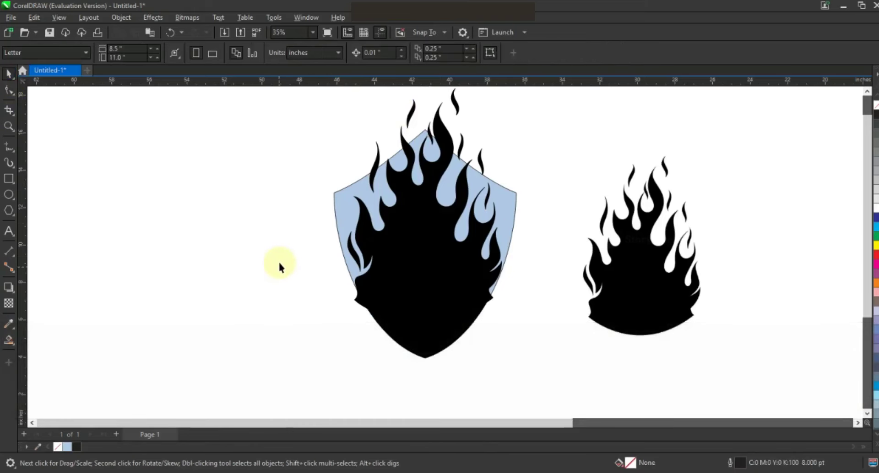
Give the welded flame a 3.0 pt outline and remove its fill
click(416, 258)
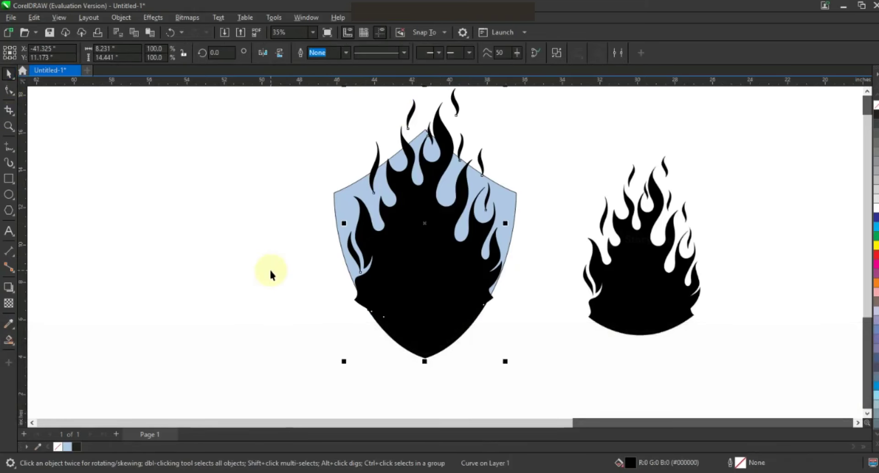
click(271, 272)
click(9, 126)
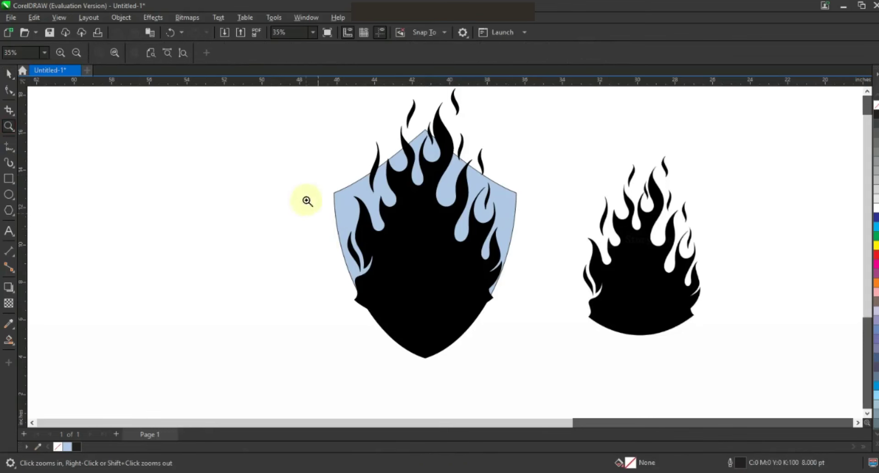
drag(414, 234, 526, 355)
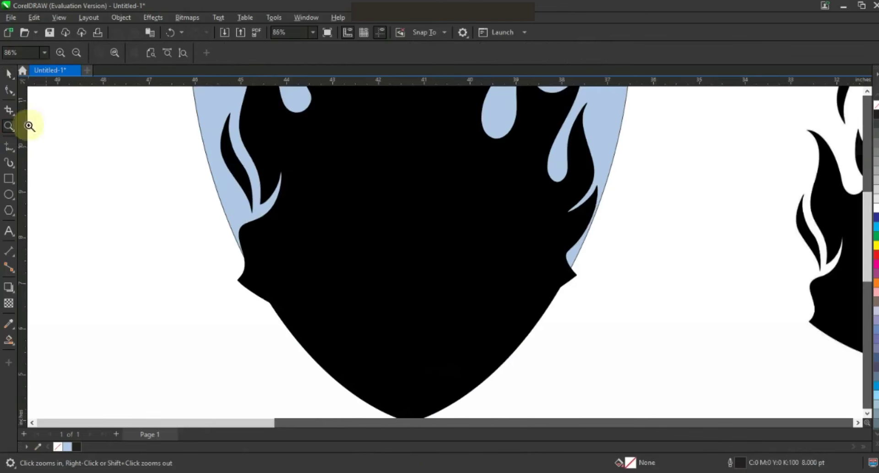
click(10, 75)
click(391, 245)
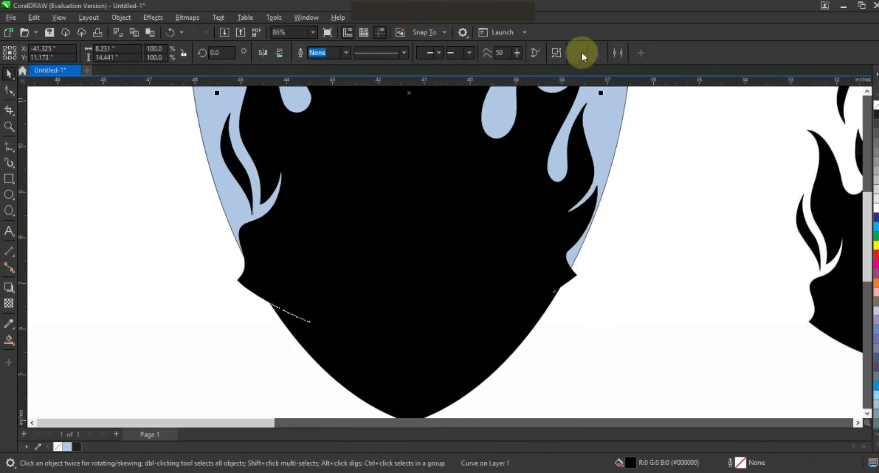
click(346, 53)
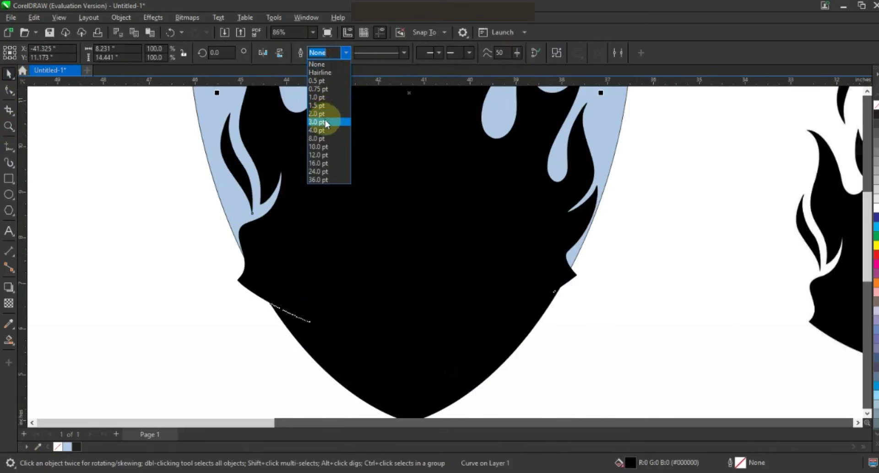
click(325, 121)
click(877, 105)
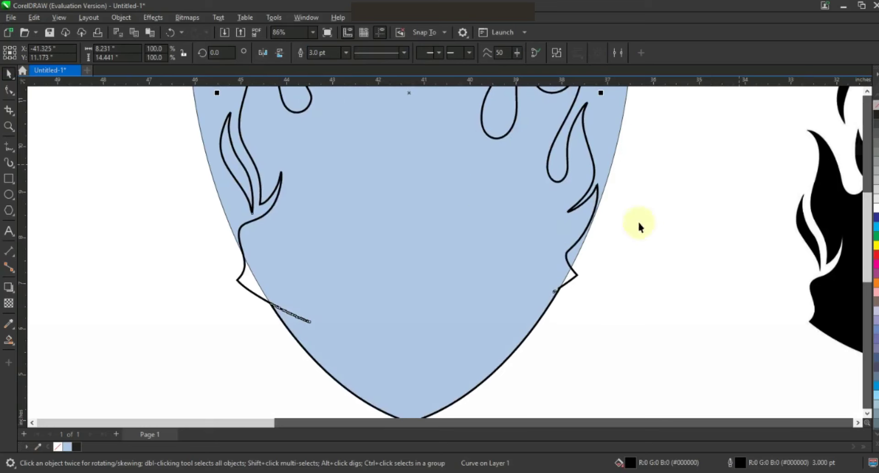
Smart-fill the flame's body inside the shield with dark blue (C95 M78 Y44 K38)
key(F3)
key(F3)
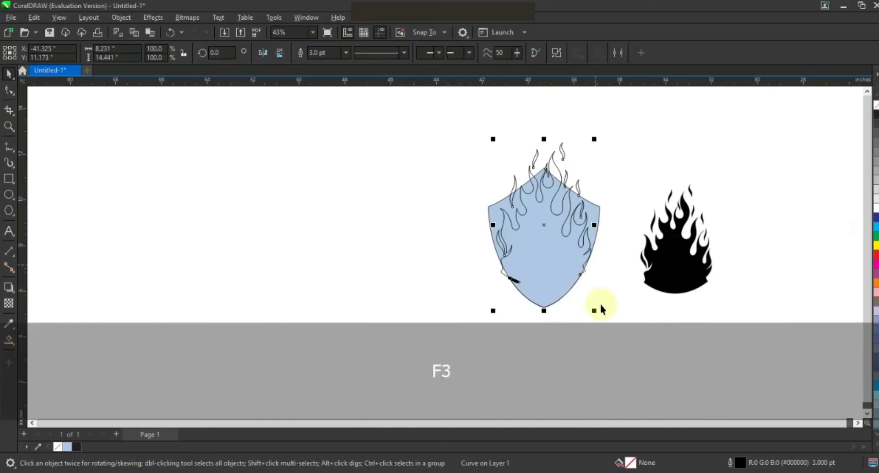
key(Escape)
click(9, 127)
drag(464, 127, 616, 321)
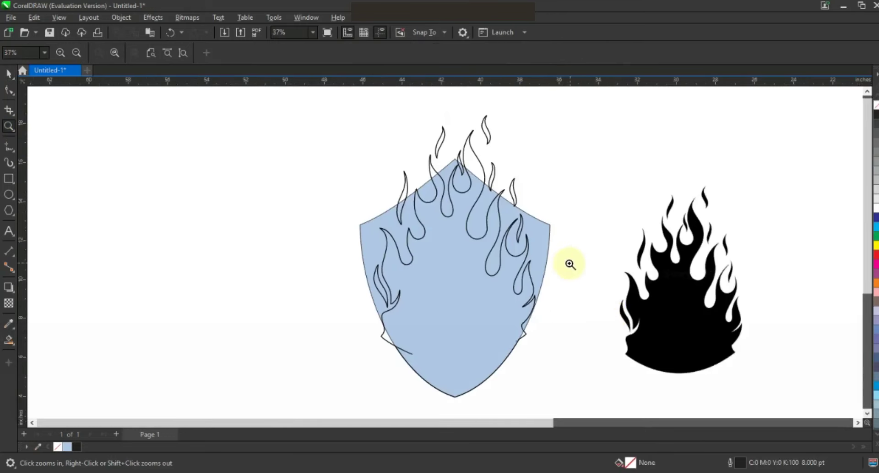
click(9, 340)
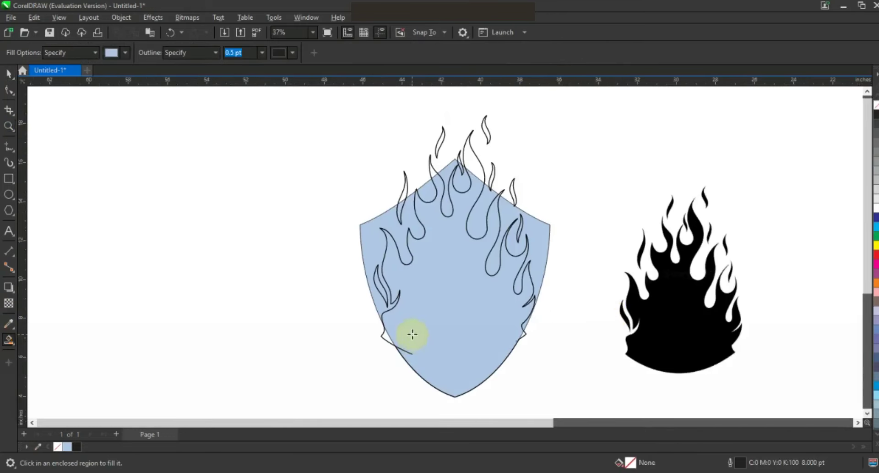
scroll(421, 316, down, 1)
click(427, 304)
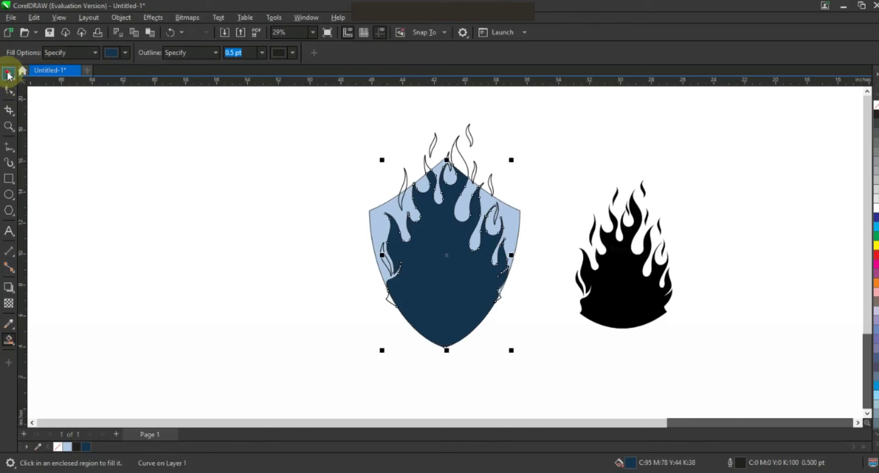
Move the light-blue shield horizontally to the left, clear of the flame
click(9, 74)
click(113, 250)
drag(511, 229, 329, 229)
click(353, 292)
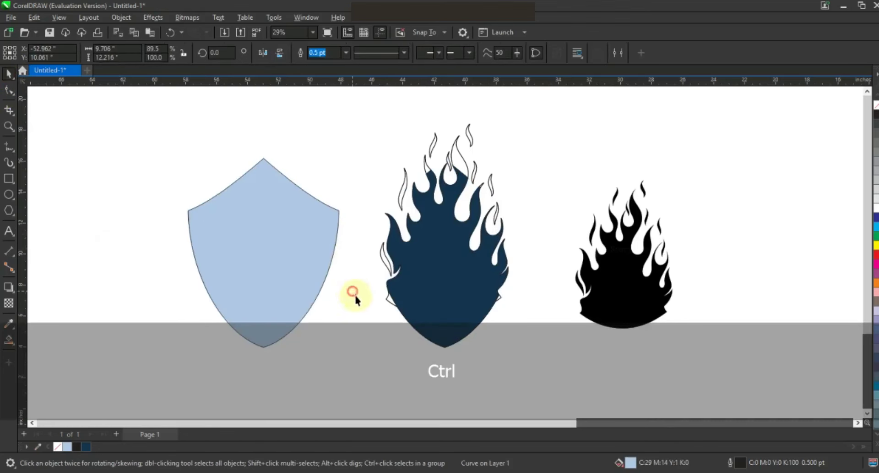
Smart-fill the remaining empty flame tips and detached flame tongues with the same dark blue
click(13, 340)
click(383, 258)
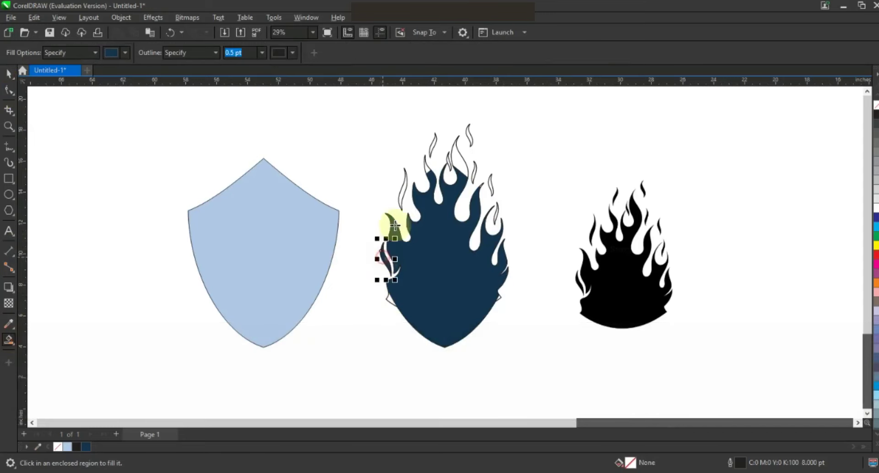
click(403, 191)
click(428, 170)
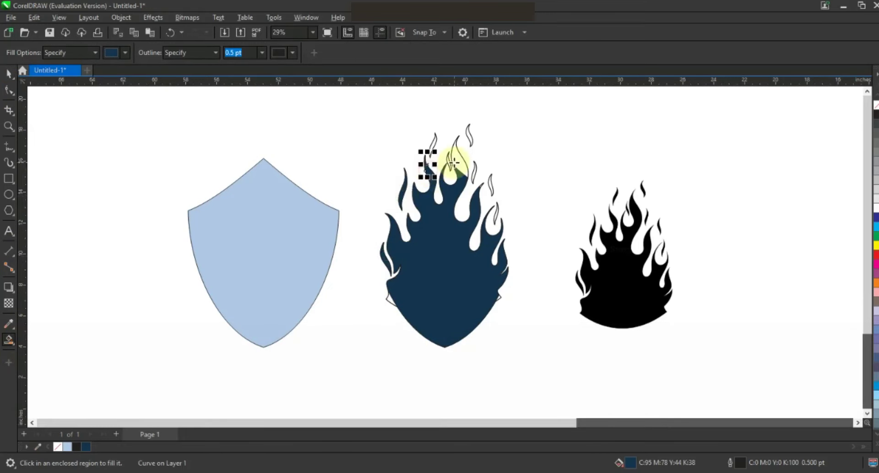
click(468, 172)
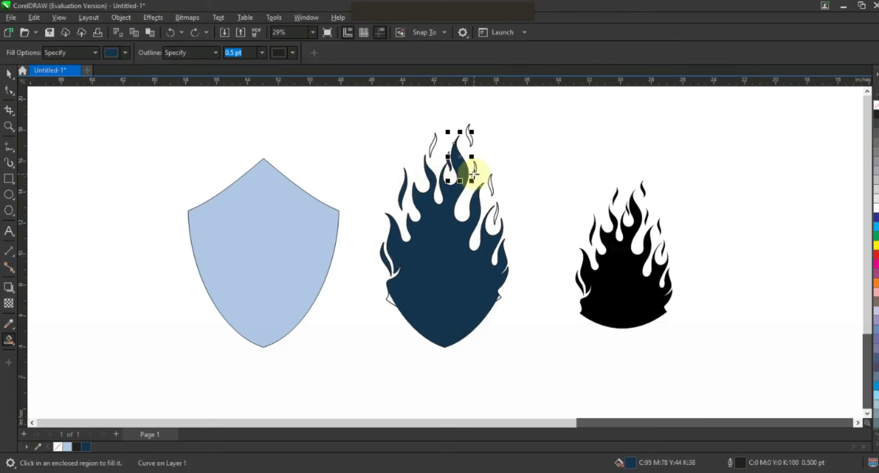
click(490, 185)
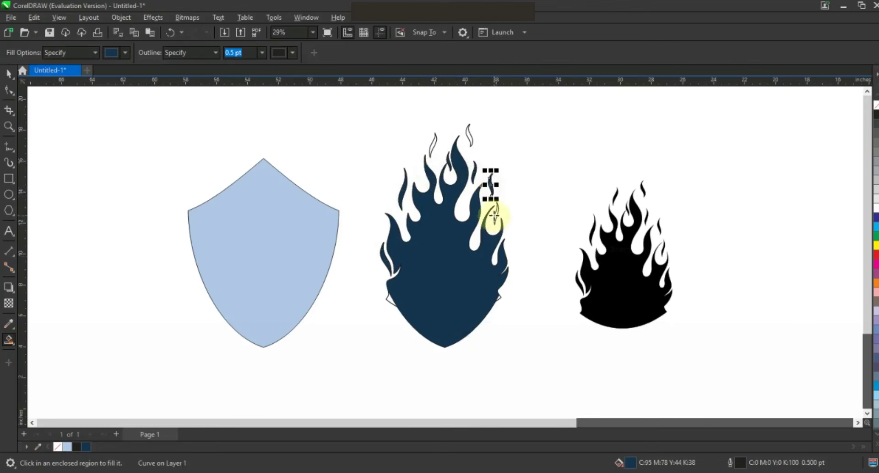
click(496, 212)
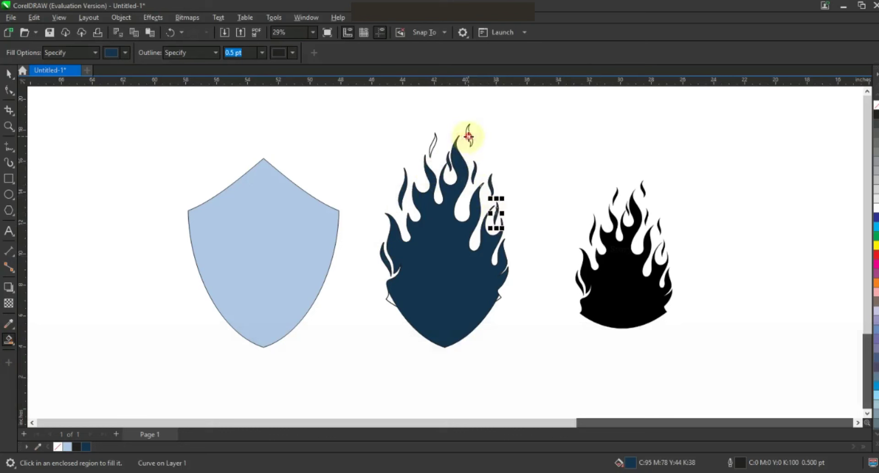
click(468, 136)
click(434, 142)
Delete the unfilled 3.0 pt flame outline and weld all the dark blue pieces into one shape
click(8, 73)
click(387, 297)
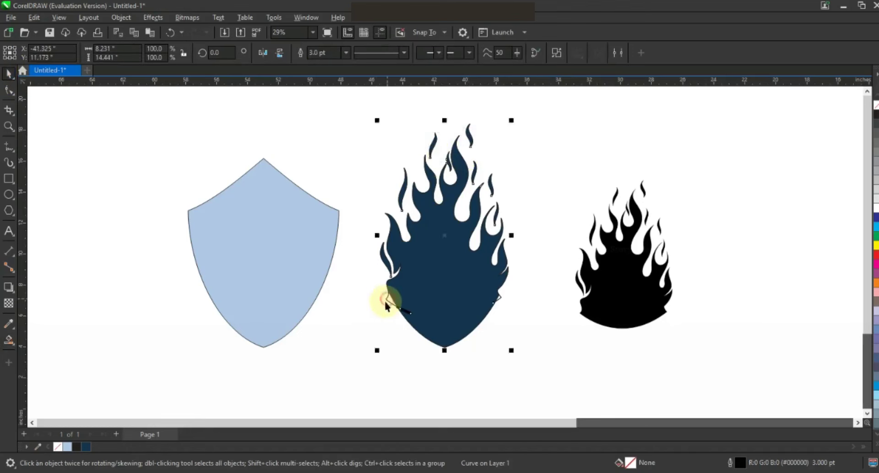
key(Delete)
drag(341, 101, 527, 359)
click(324, 56)
Centre the dark blue flame horizontally on the shield and move both together back to the right
shift+click(324, 236)
key(c)
drag(326, 238, 477, 243)
click(213, 207)
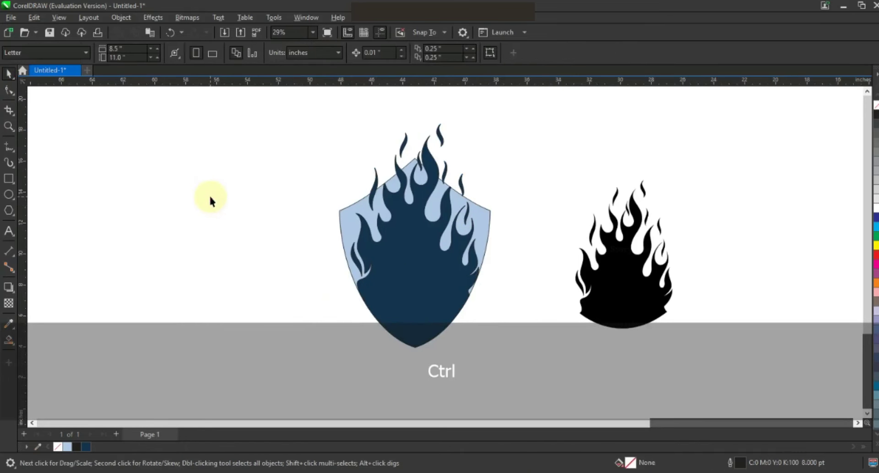
Fill the shield with 90% black and add a linear gradient lightening to grey towards its upper-left corner
click(485, 217)
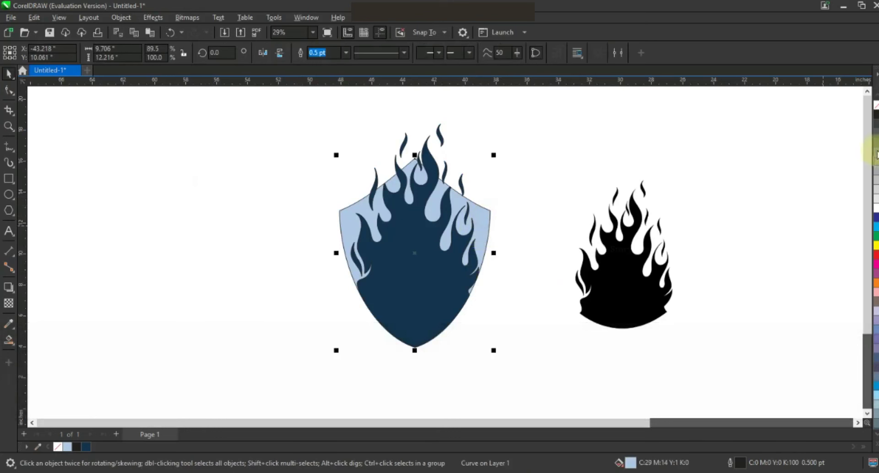
click(876, 121)
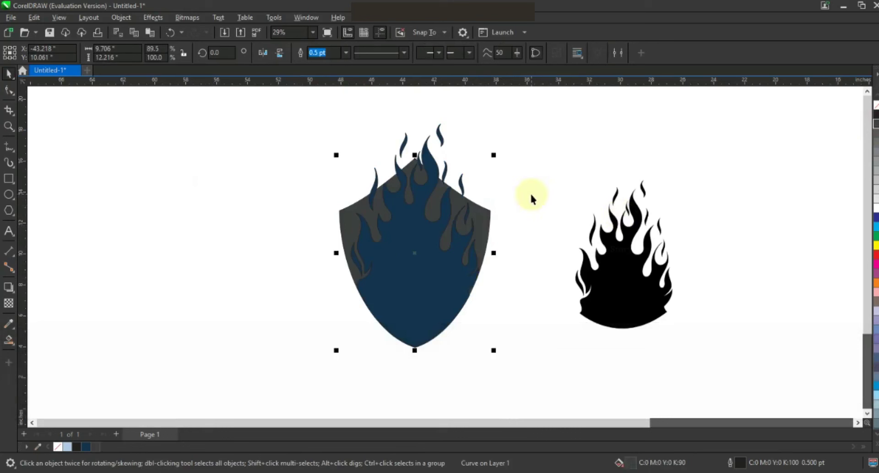
click(17, 350)
key(g)
drag(465, 251, 346, 221)
drag(875, 162, 346, 225)
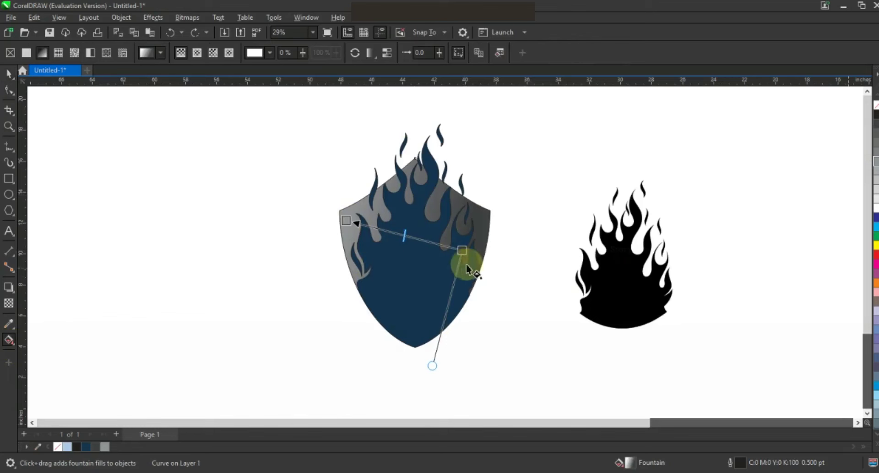
drag(463, 250, 449, 250)
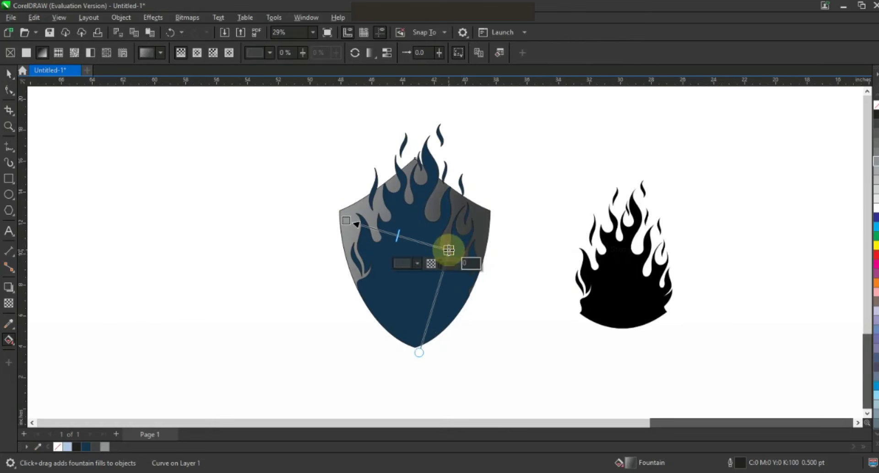
click(8, 73)
click(115, 219)
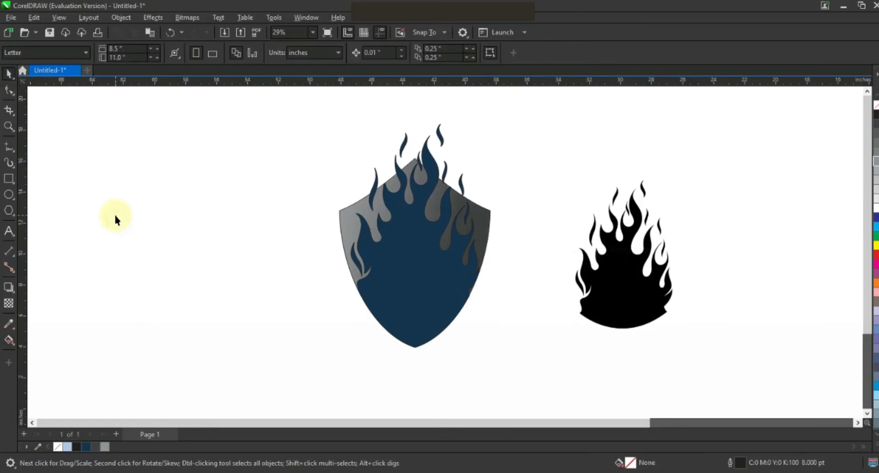
Draw a straight vertical line about 16.25 inches tall to the left of the shield
click(433, 299)
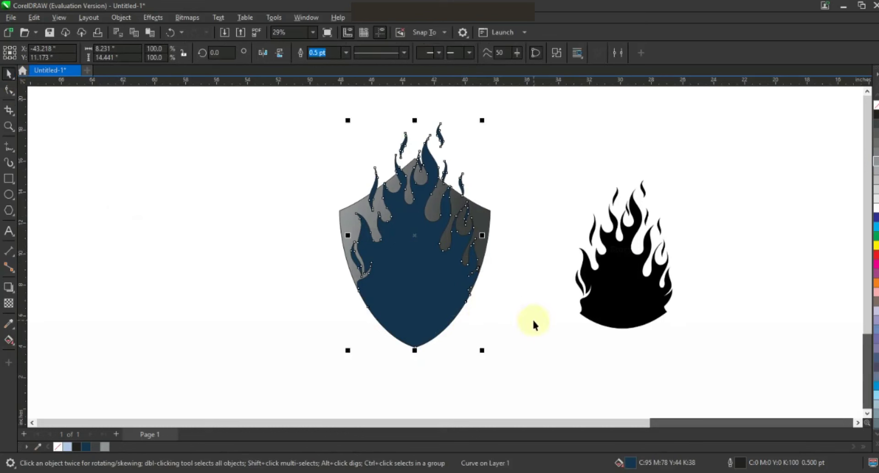
key(Escape)
click(9, 150)
key(ctrl)
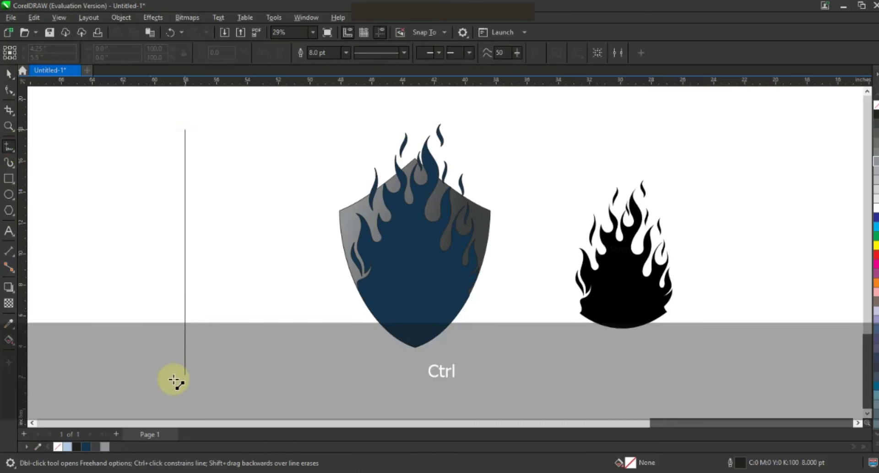
click(174, 381)
Centre the vertical line on the flame both horizontally and vertically
click(9, 74)
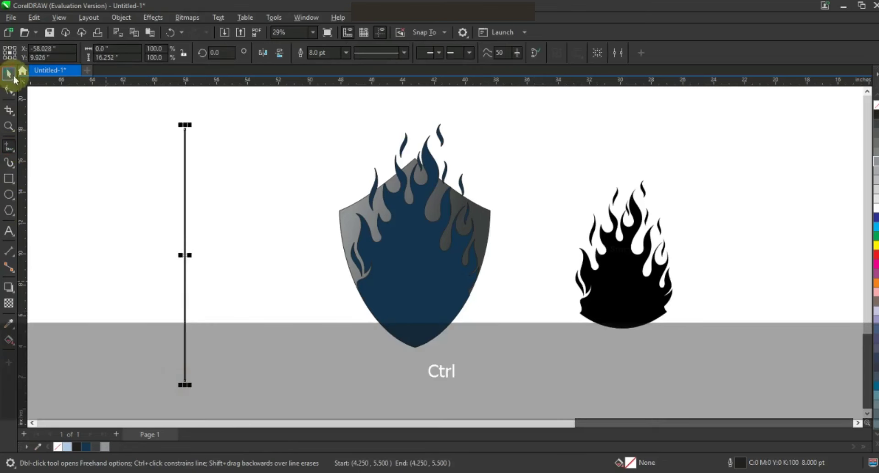
shift+click(433, 282)
key(c)
key(e)
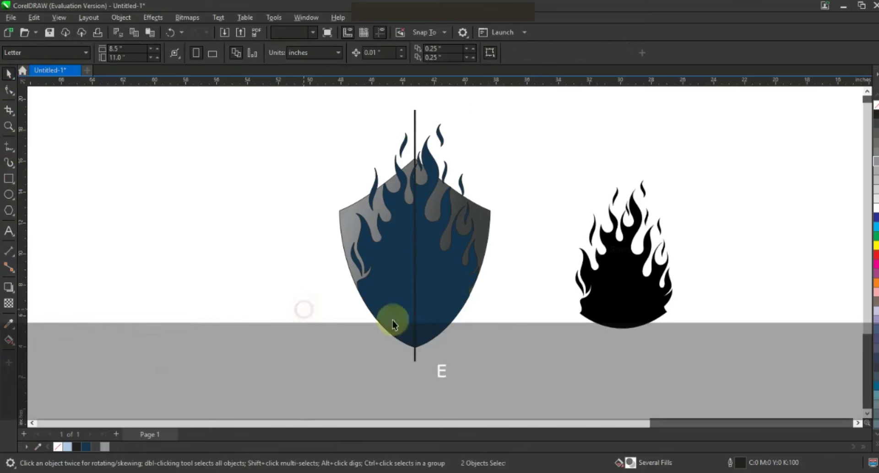
Trim the dark blue flame with the vertical line to split it down the middle, and delete the line
click(416, 124)
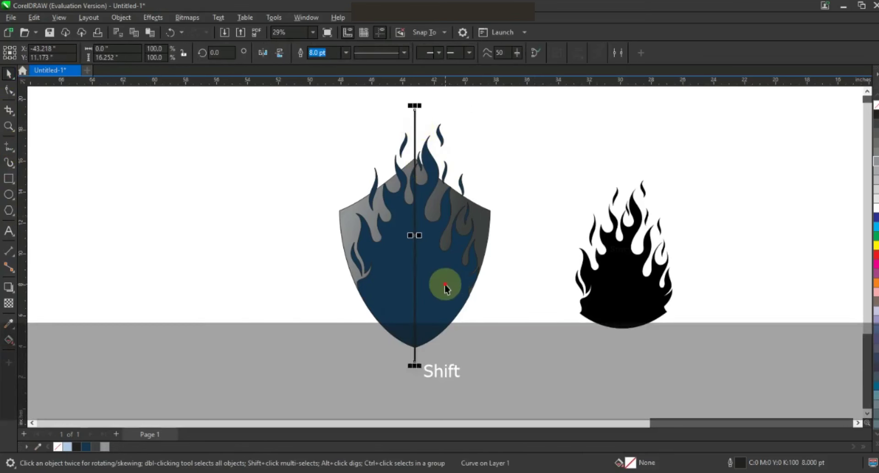
shift+click(447, 287)
click(343, 54)
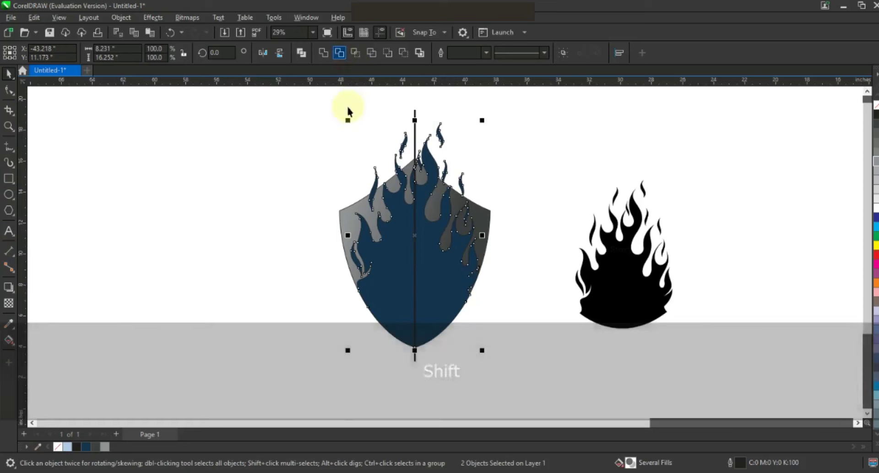
click(347, 106)
click(415, 121)
key(Delete)
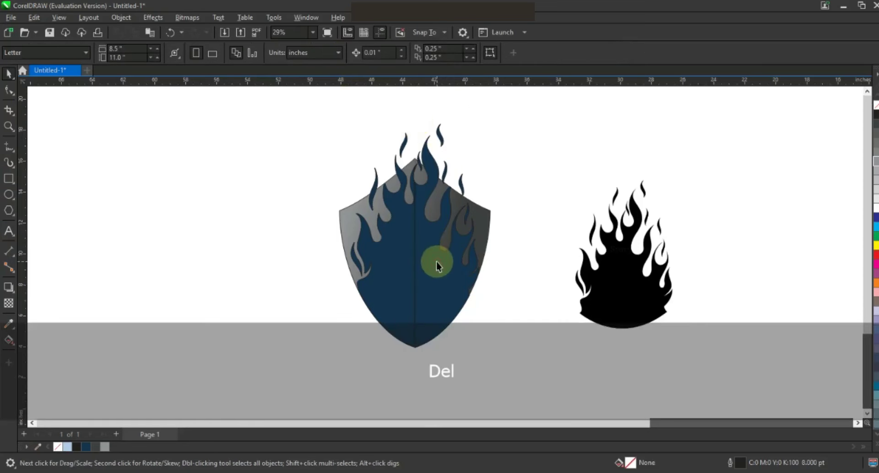
Break the split flame apart, welding the left pieces into one curve and the right pieces into another
click(436, 240)
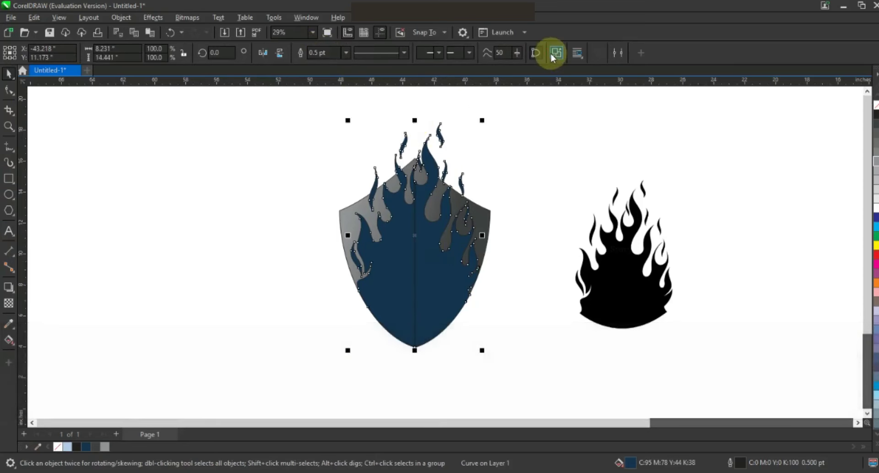
drag(301, 94, 387, 329)
drag(413, 358, 418, 360)
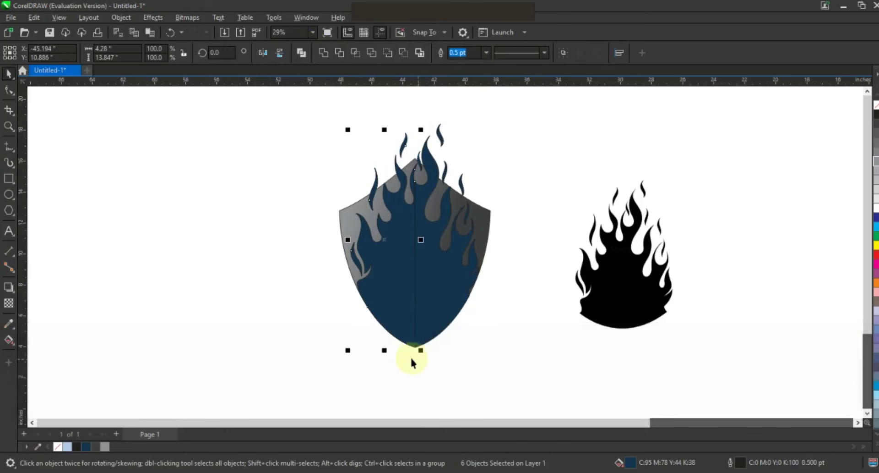
click(323, 54)
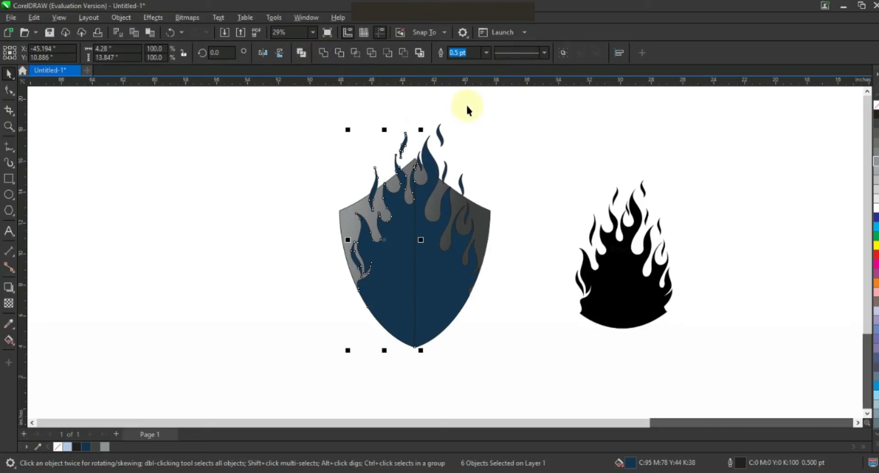
drag(489, 113, 410, 353)
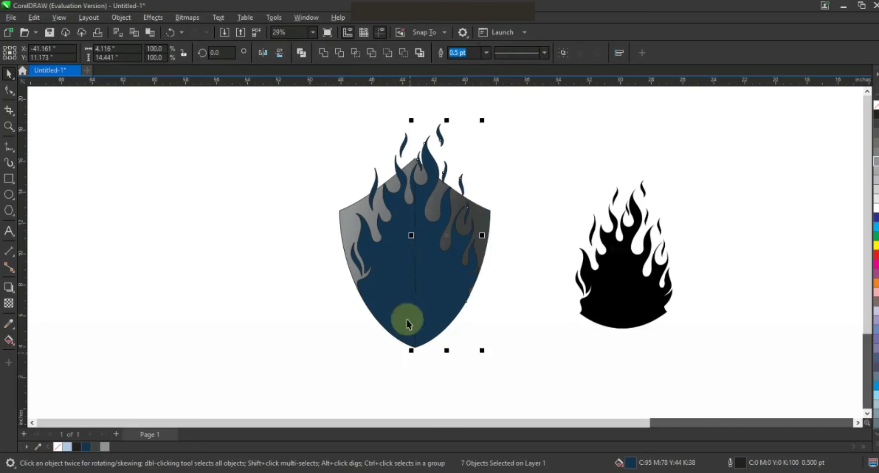
click(323, 54)
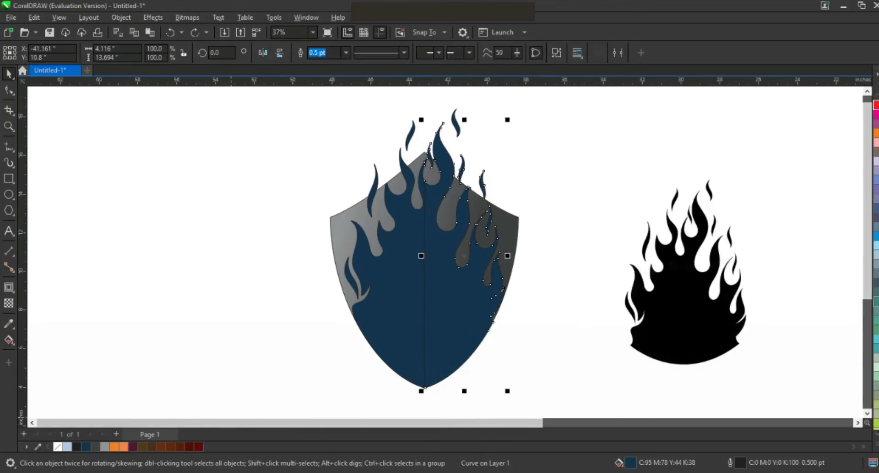
Fill the right flame half with red and weld the detached flame tip above it into the same curve
click(876, 104)
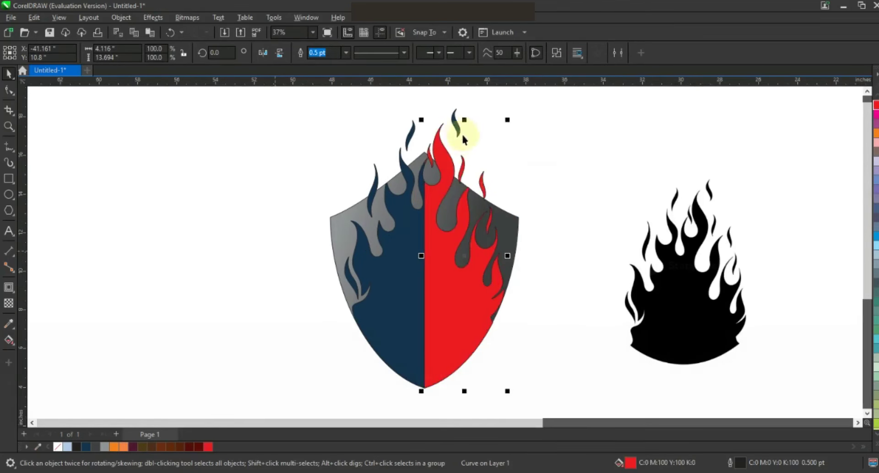
shift+click(445, 184)
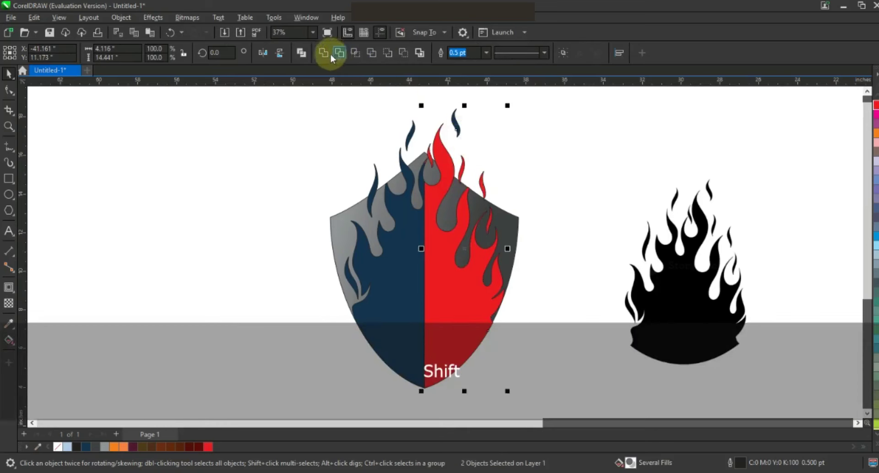
Apply a linear gradient down the right flame half, from red at its upper end through orange to yellow near the shield's tip
click(10, 341)
drag(463, 159, 458, 283)
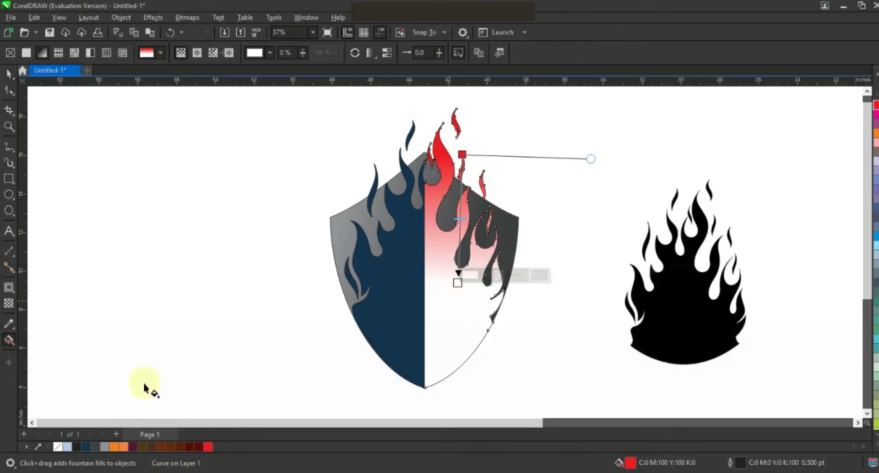
drag(118, 449, 461, 206)
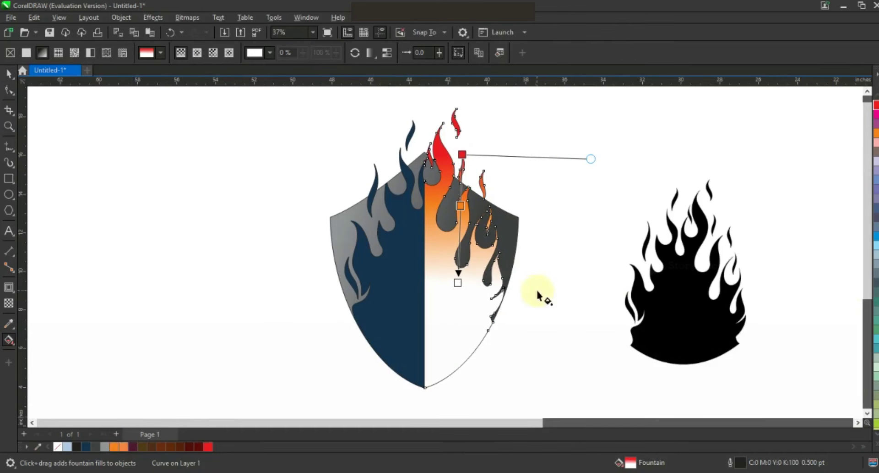
click(875, 446)
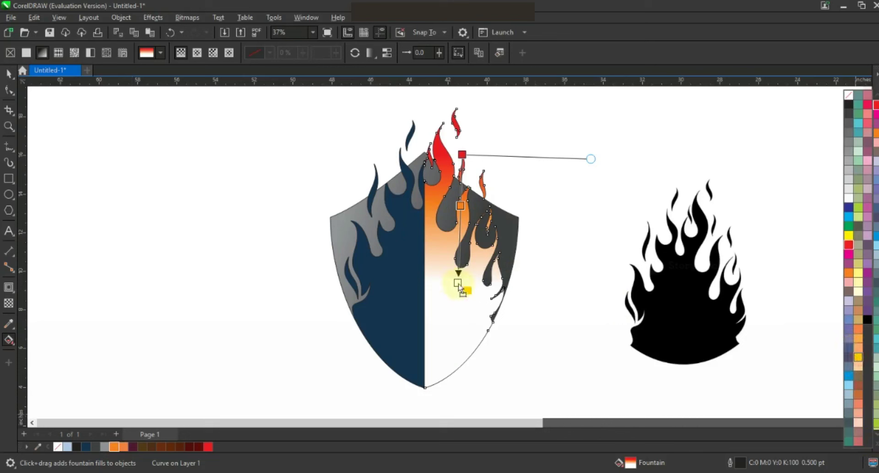
drag(462, 287, 437, 367)
drag(457, 245, 453, 288)
click(463, 154)
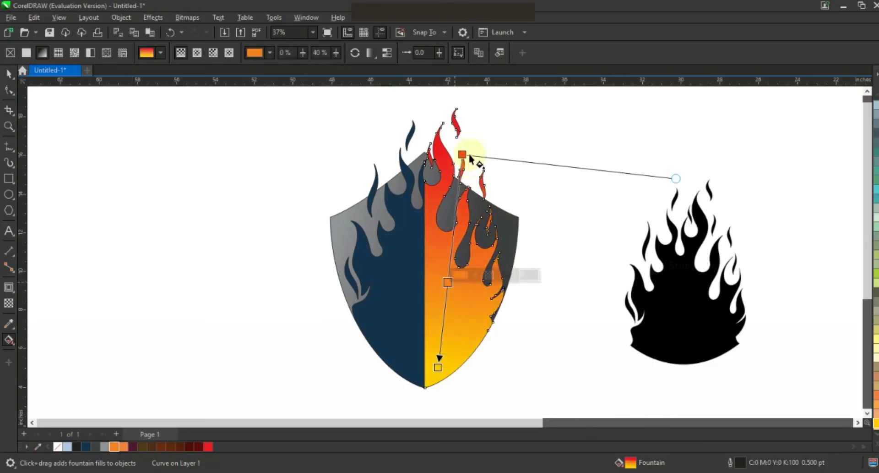
drag(462, 155, 470, 139)
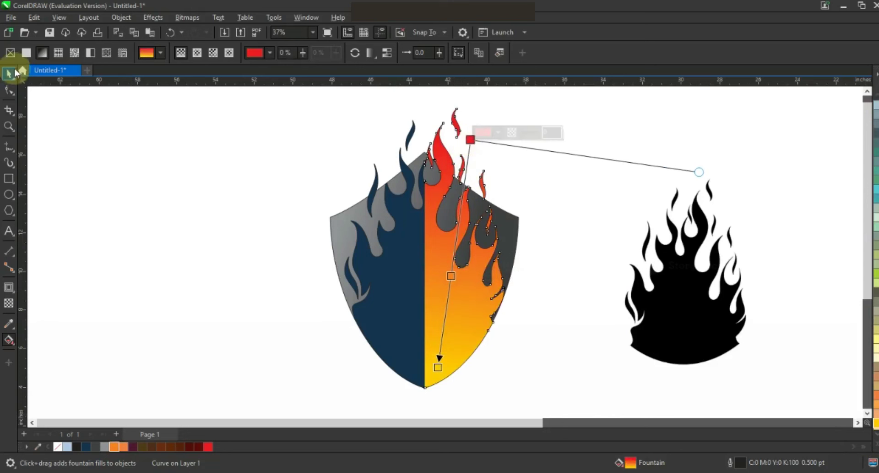
Fill the left half of the flame with red
click(12, 73)
click(198, 220)
click(411, 261)
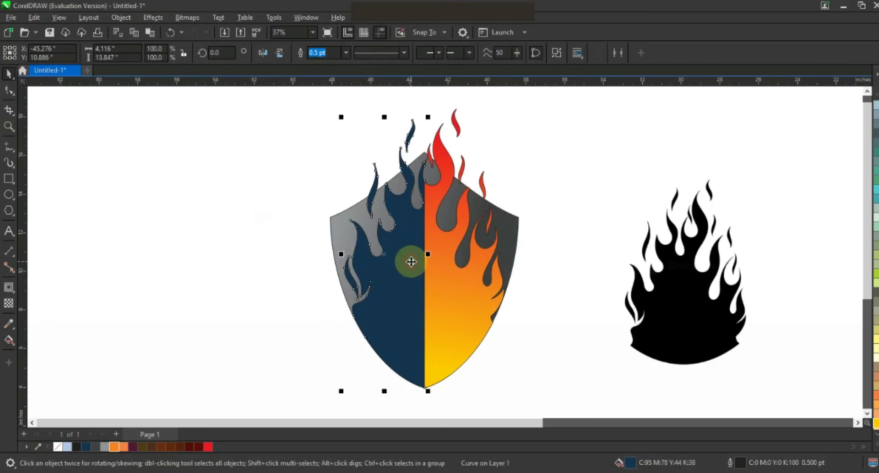
click(208, 447)
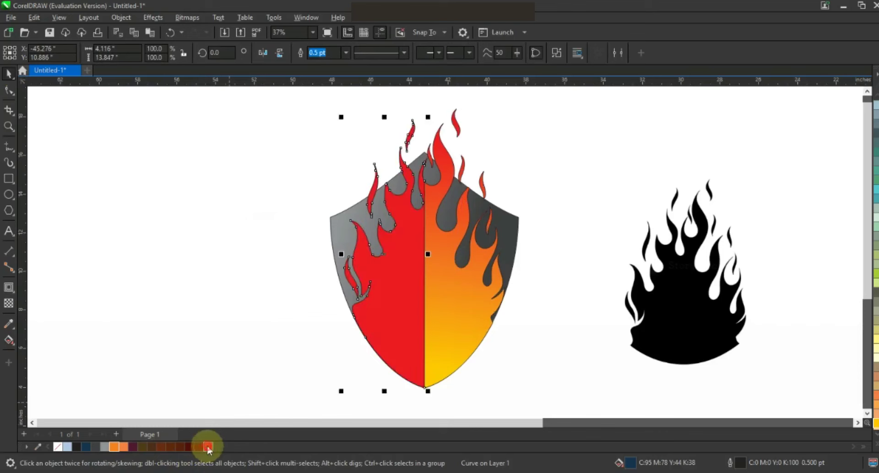
Apply a linear gradient down the left flame half, from red through orange to yellow just below the shield's tip
click(8, 339)
drag(392, 213, 410, 357)
drag(117, 444, 411, 369)
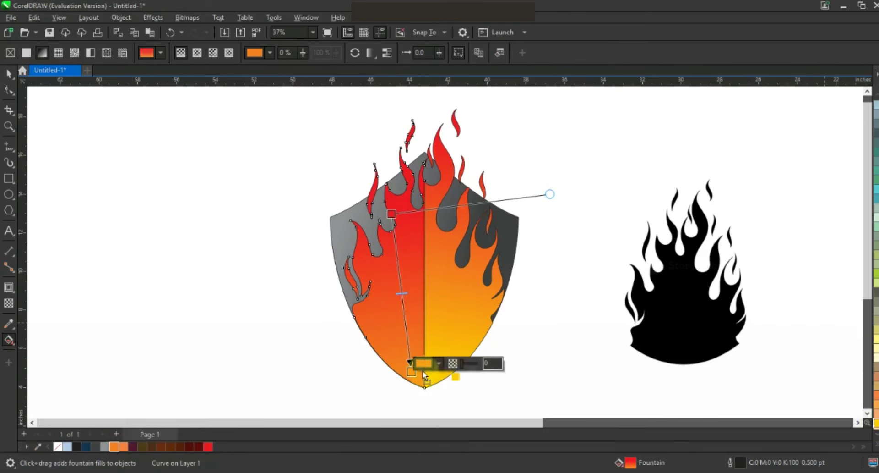
drag(412, 371, 412, 372)
drag(117, 446, 407, 289)
drag(410, 362, 421, 402)
drag(404, 253, 400, 231)
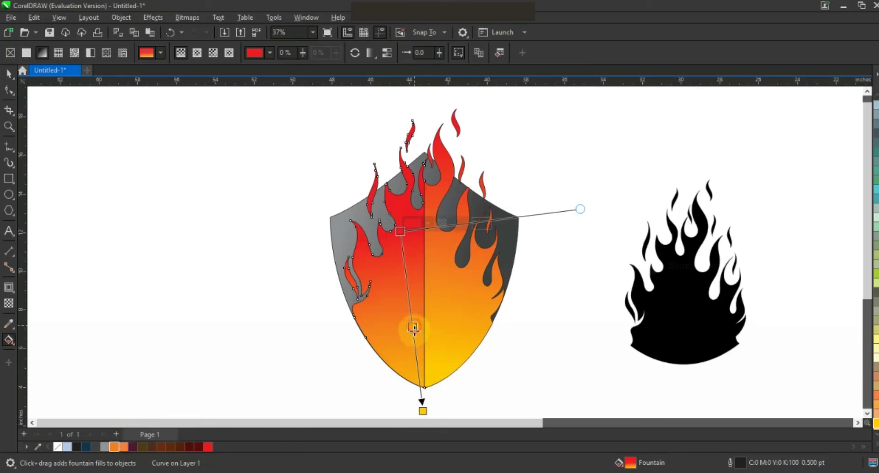
click(414, 327)
click(9, 74)
click(72, 166)
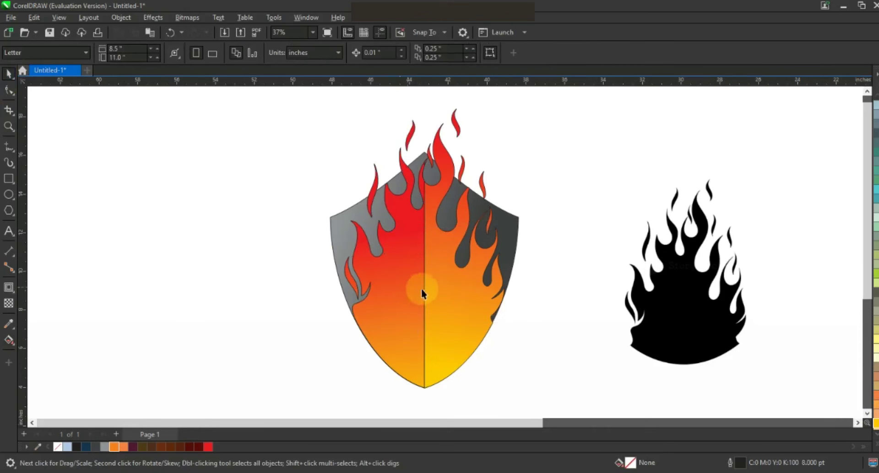
Remove the outline from both flame halves
click(426, 161)
shift+click(394, 256)
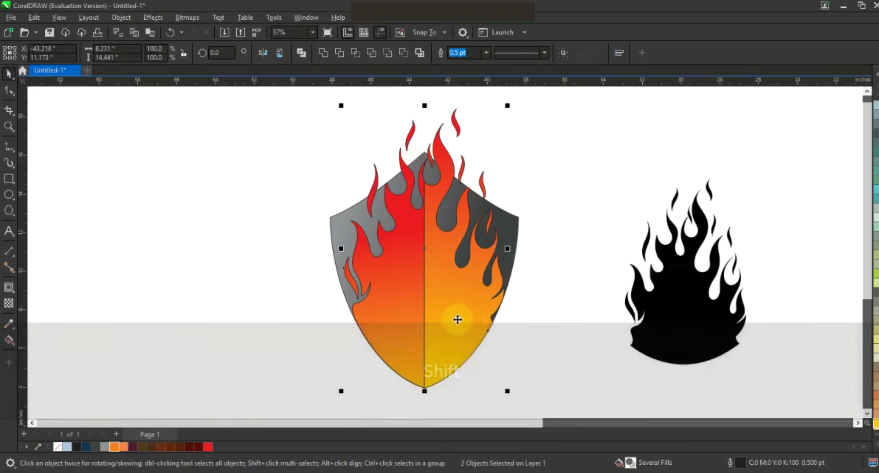
right_click(59, 446)
Draw a diagonal line about 3.88 inches wide and 2.36 inches high from the lower centre seam to just outside the shield's left edge
drag(336, 128, 615, 307)
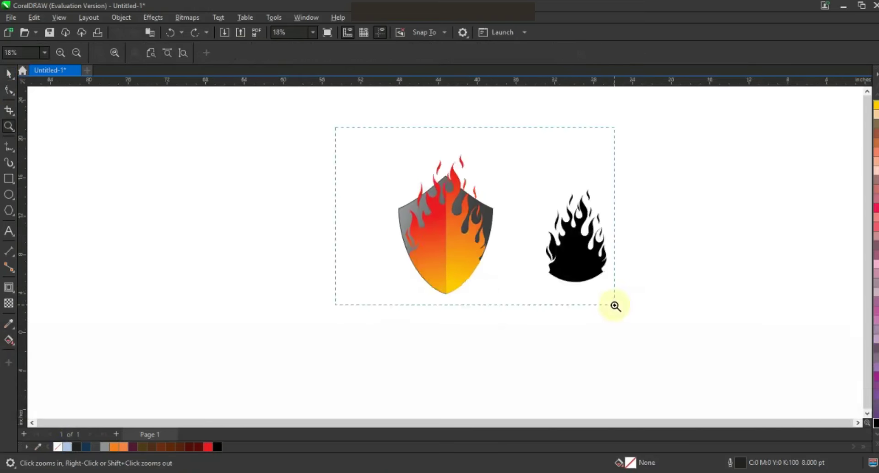
drag(243, 160, 526, 391)
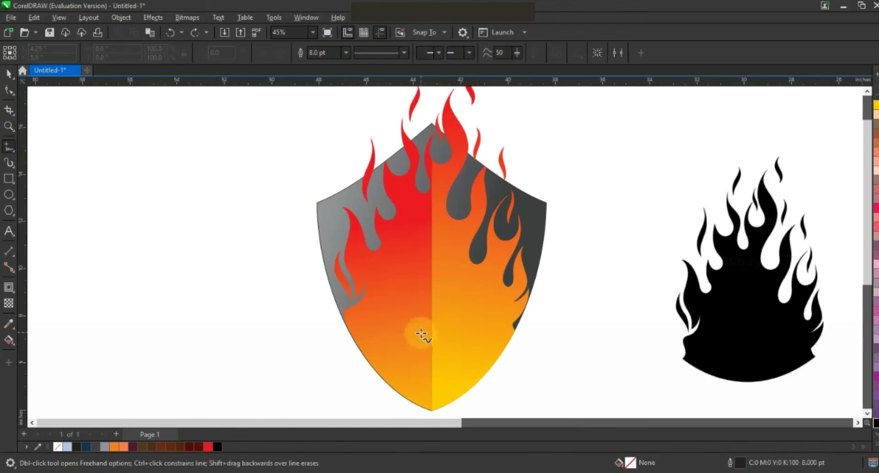
click(430, 382)
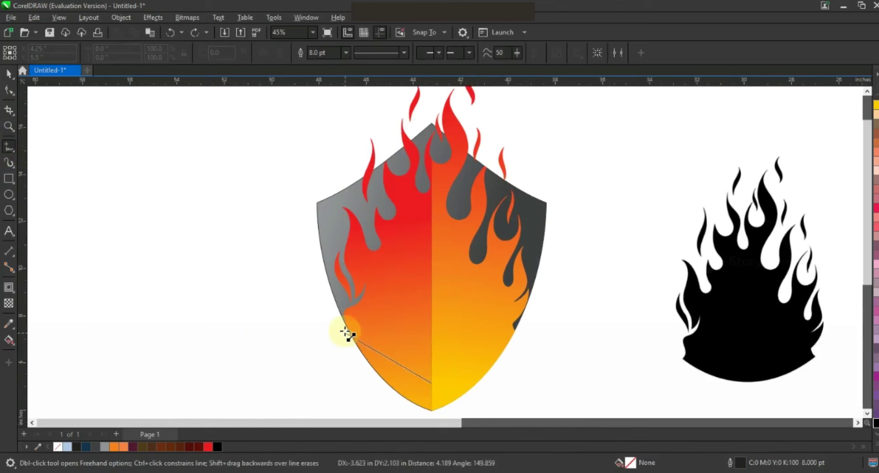
click(339, 328)
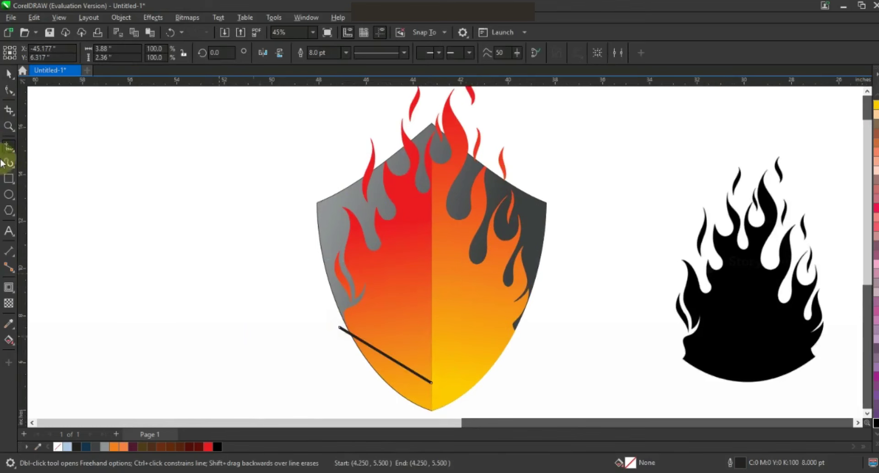
Bow the diagonal line slightly downward into a curve and mirror a copy of it horizontally onto the shield's right half
click(8, 125)
drag(282, 302, 461, 338)
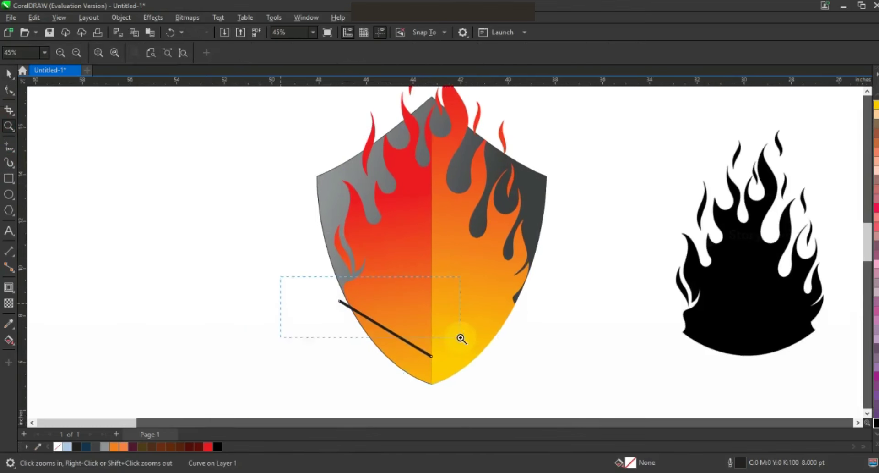
right_click(434, 229)
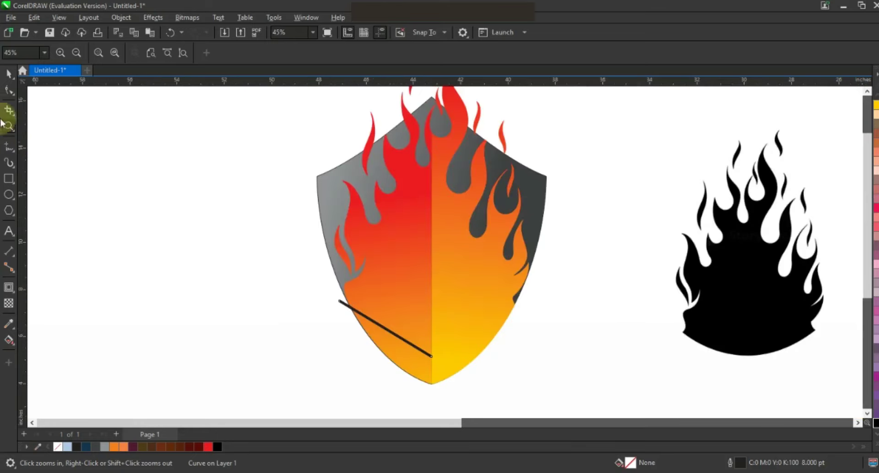
click(169, 54)
drag(396, 335, 397, 339)
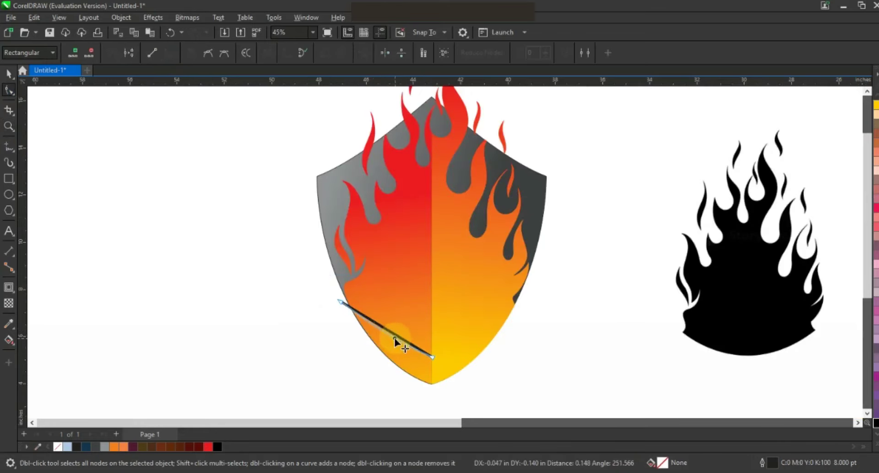
click(8, 74)
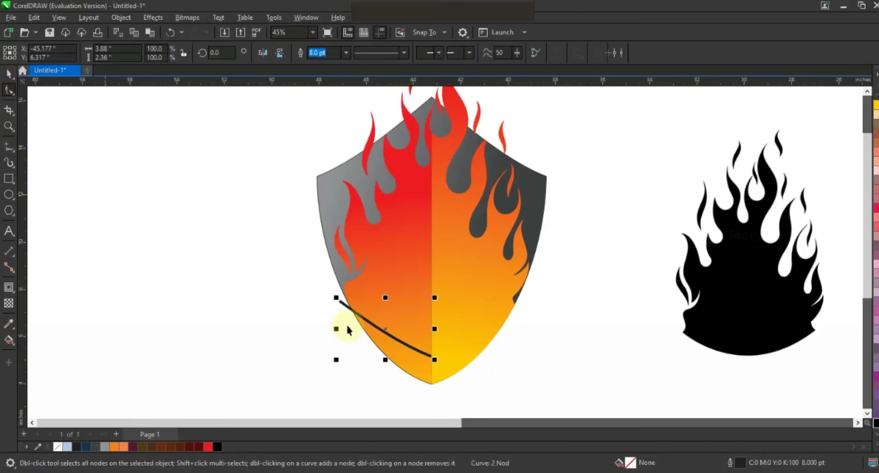
drag(336, 327, 455, 327)
click(534, 356)
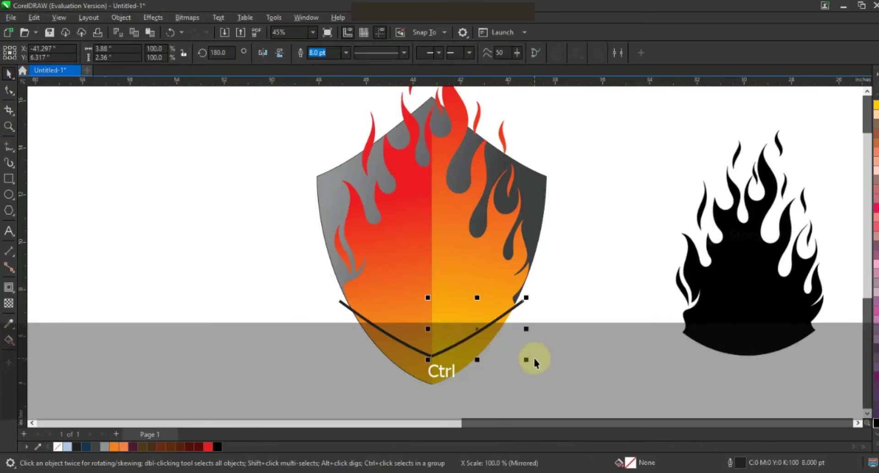
Copy both curves while squashing the pair to about 88.7% of its height from the bottom, keeping the outer ends aligned
click(9, 126)
right_click(285, 311)
drag(269, 297, 541, 394)
click(8, 81)
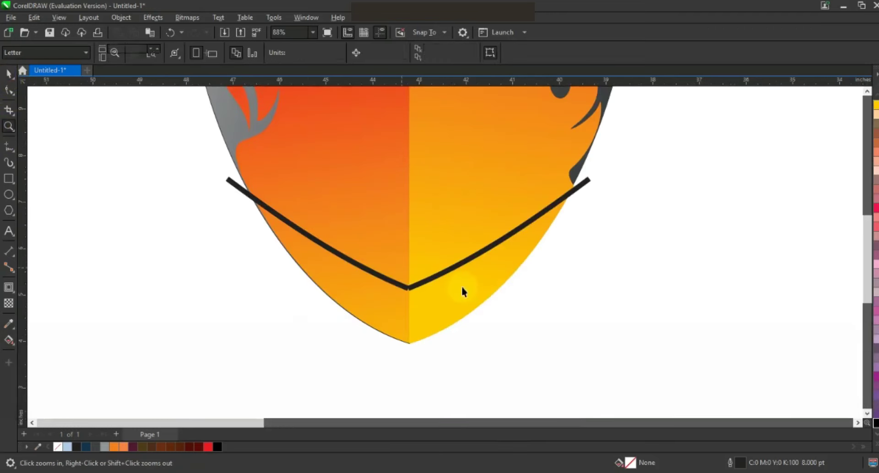
click(448, 267)
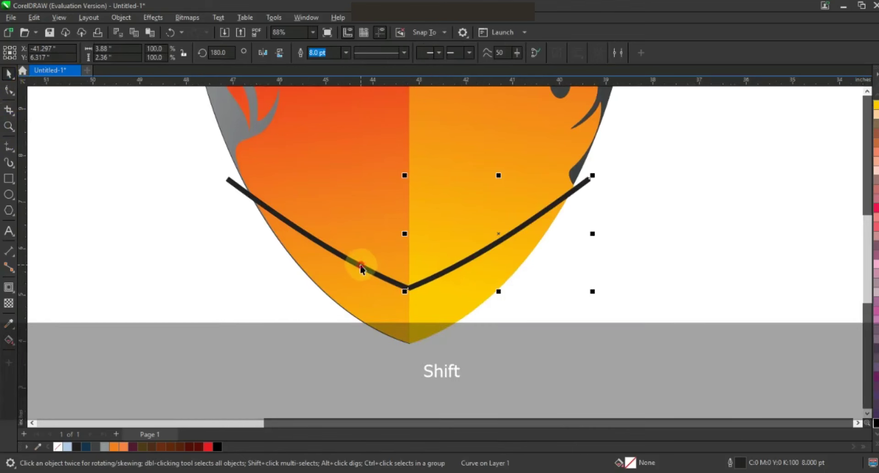
shift+click(362, 268)
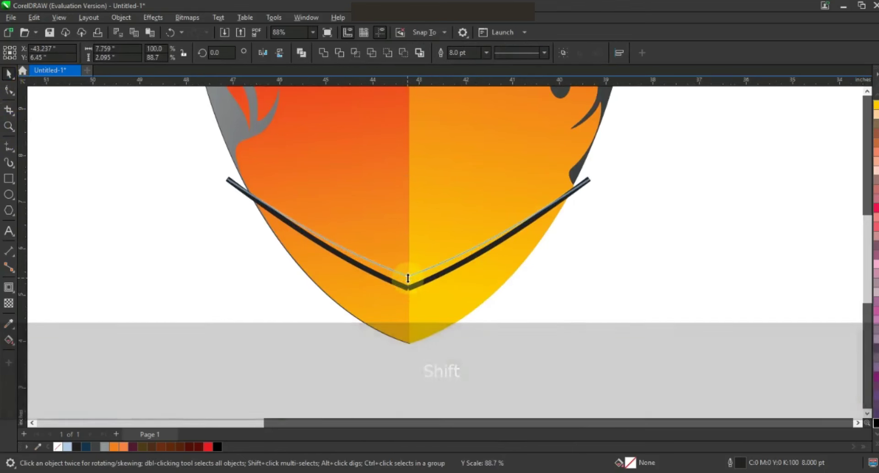
drag(409, 288, 409, 275)
click(51, 358)
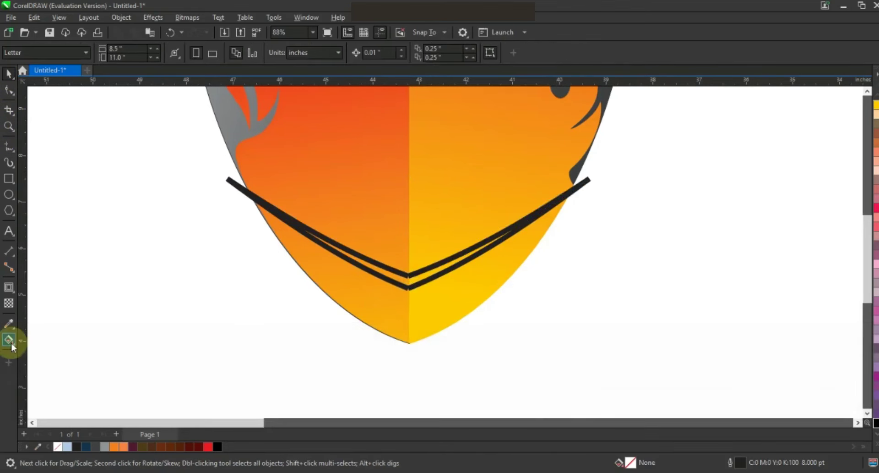
Smart-fill the bands between the curve pairs and the shield tip areas beneath them with dark blue on both sides
click(14, 347)
click(46, 353)
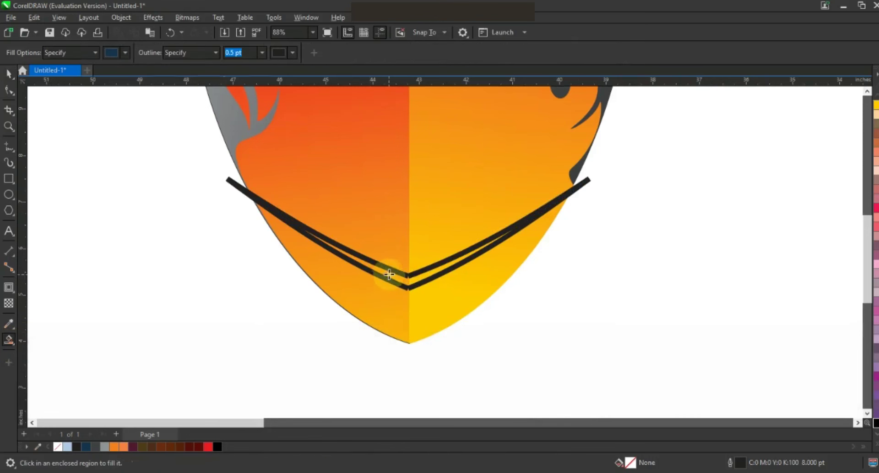
click(423, 274)
click(432, 307)
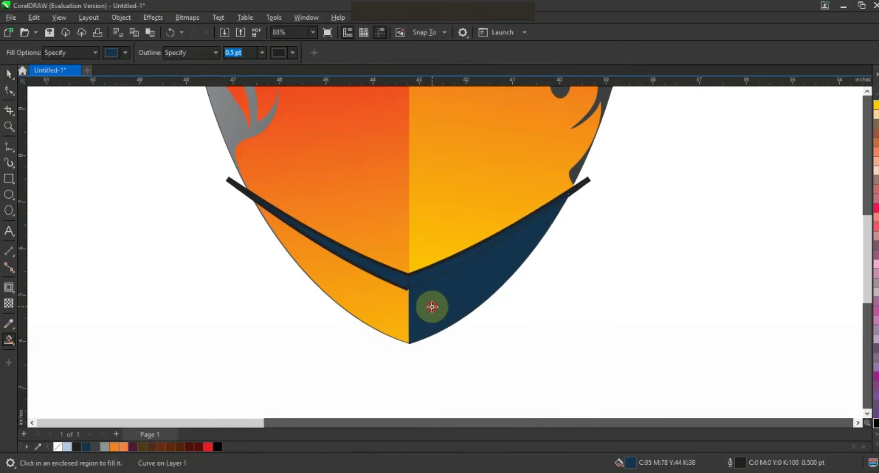
click(396, 301)
key(ctrl+z)
click(369, 296)
click(10, 86)
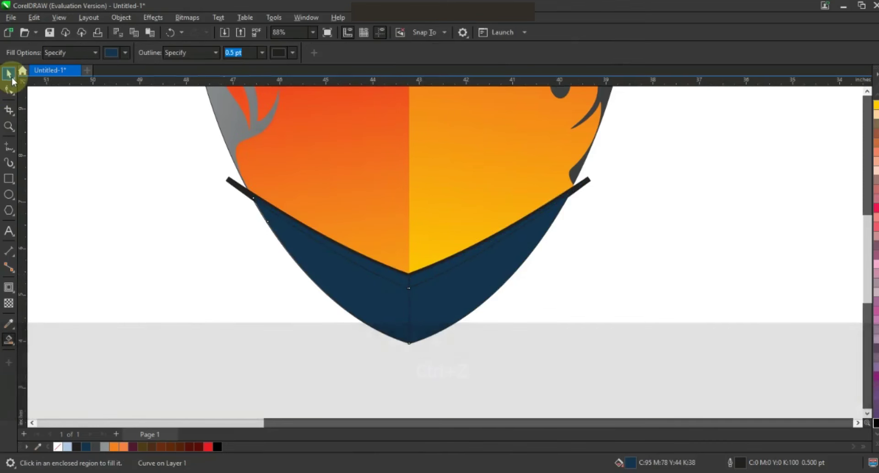
Delete the four thick guide curves that cross the shield's lower part, keeping the filled dark blue areas
click(9, 74)
click(172, 268)
click(228, 196)
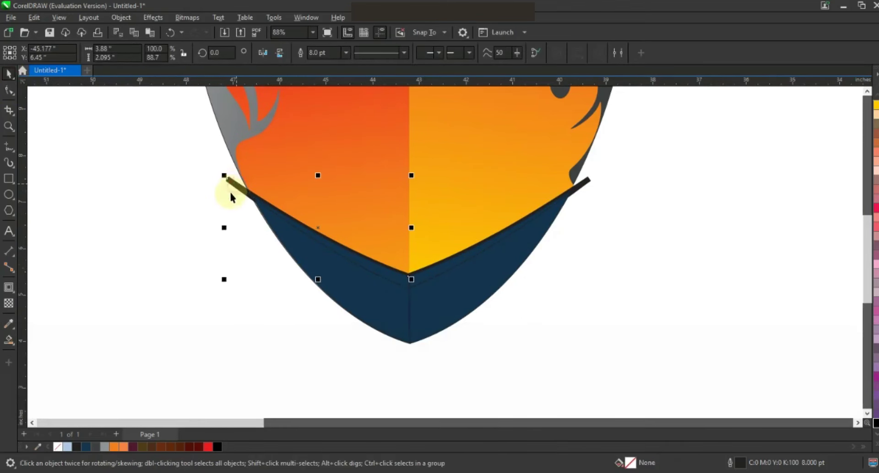
key(Delete)
click(233, 185)
key(Delete)
click(583, 183)
key(Delete)
click(580, 185)
key(Delete)
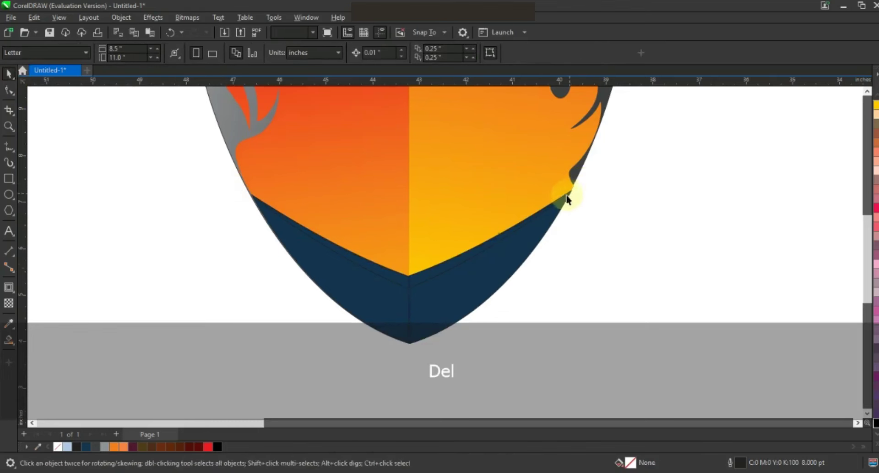
Recolour both narrow curved bands pale yellow (C0 M0 Y40 K0) and remove their outlines
click(424, 261)
click(422, 271)
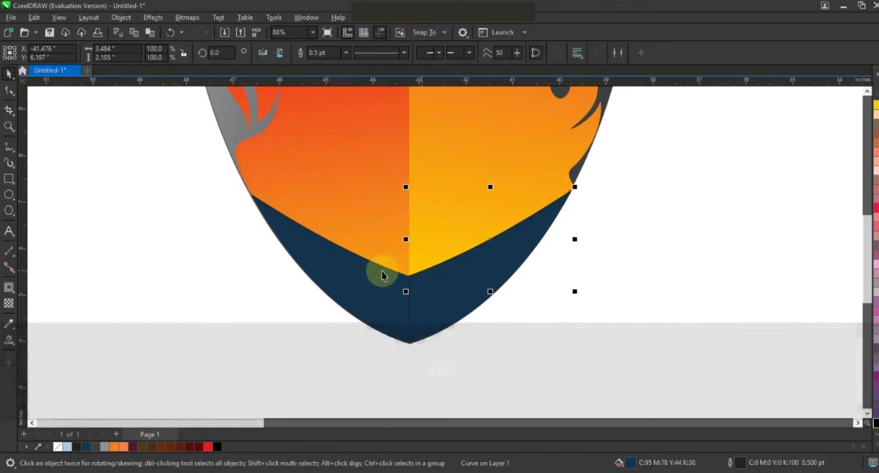
shift+click(383, 271)
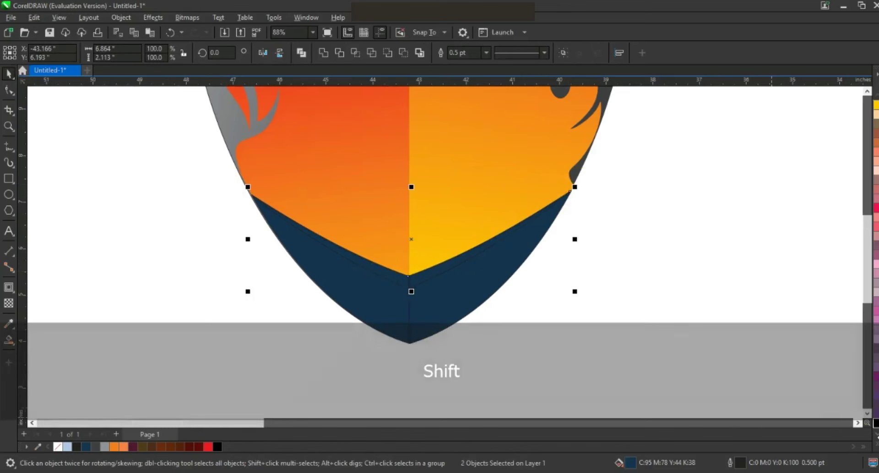
click(875, 444)
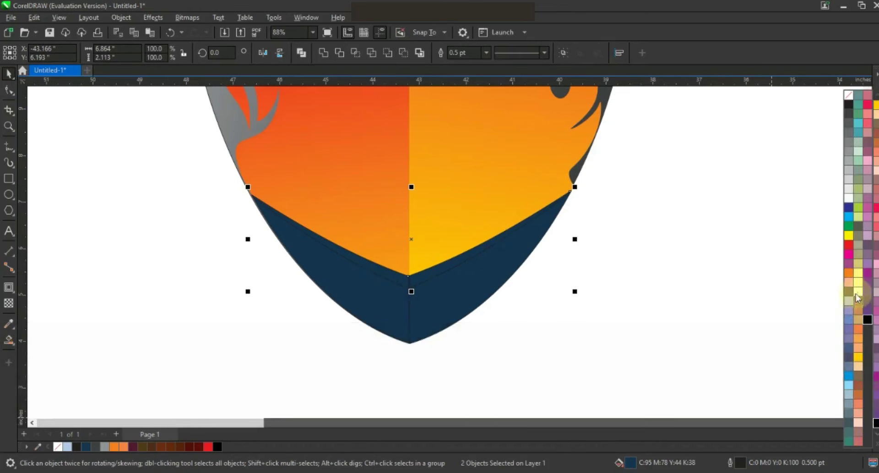
click(855, 285)
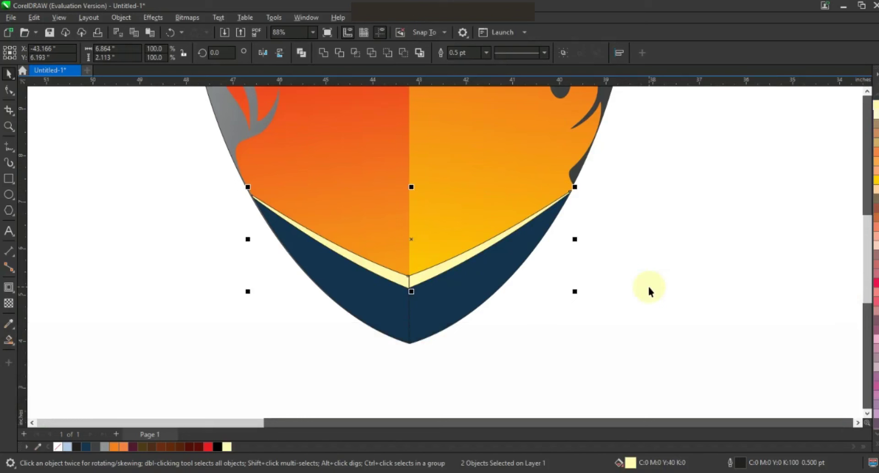
right_click(57, 446)
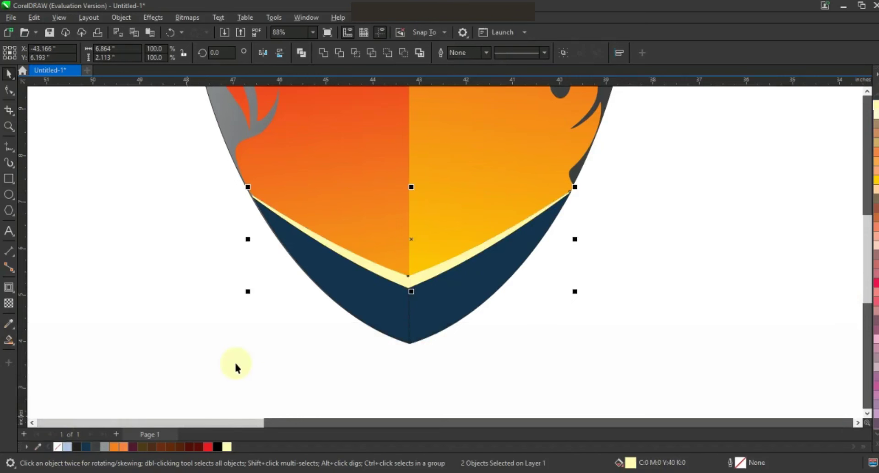
click(236, 363)
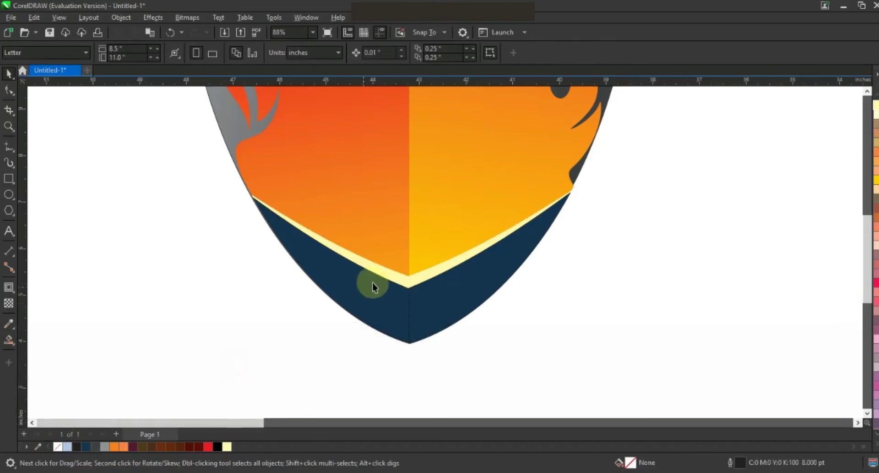
Apply a linear gradient to the left band, from pale yellow near the centre seam to orange towards its outer end
click(381, 271)
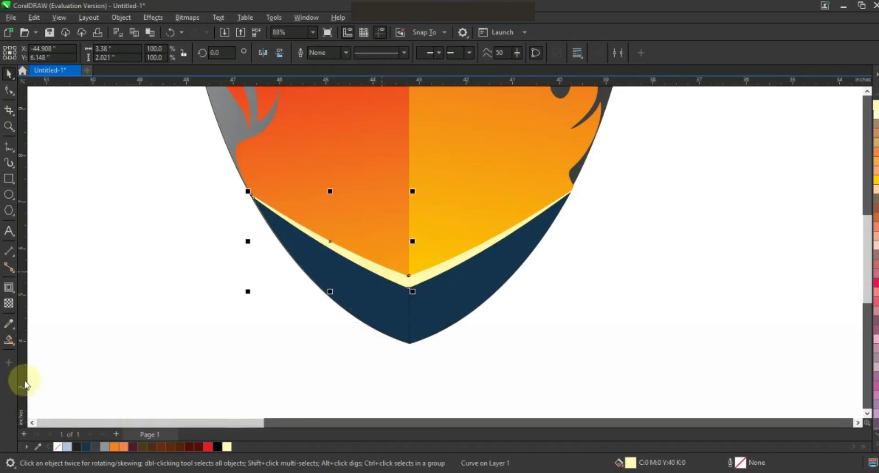
click(11, 341)
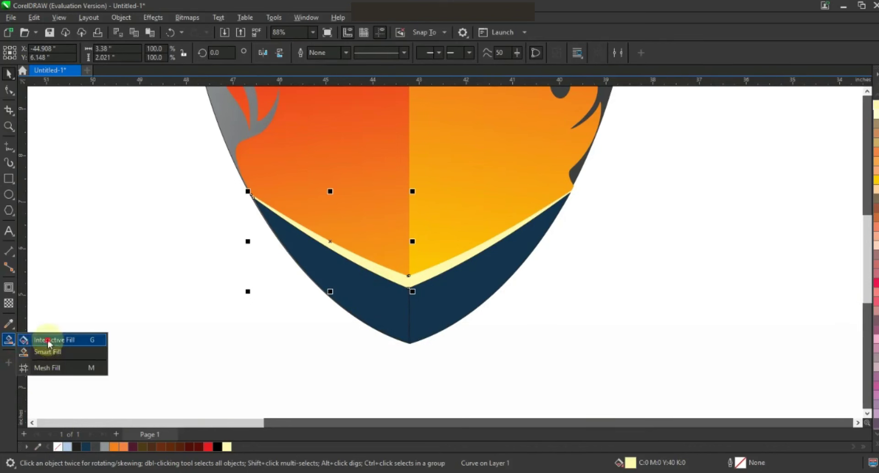
click(48, 339)
drag(395, 278, 315, 231)
drag(114, 447, 317, 236)
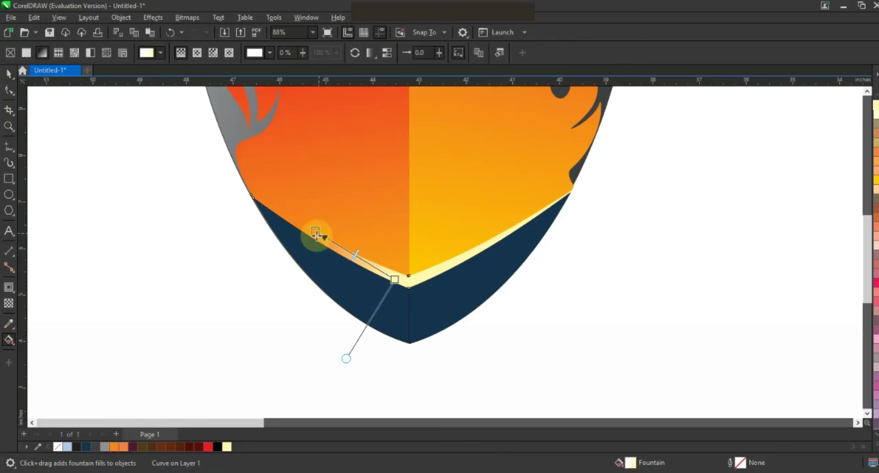
Apply a linear gradient to the right band, from orange at its outer end to pale yellow at the centre seam
click(447, 267)
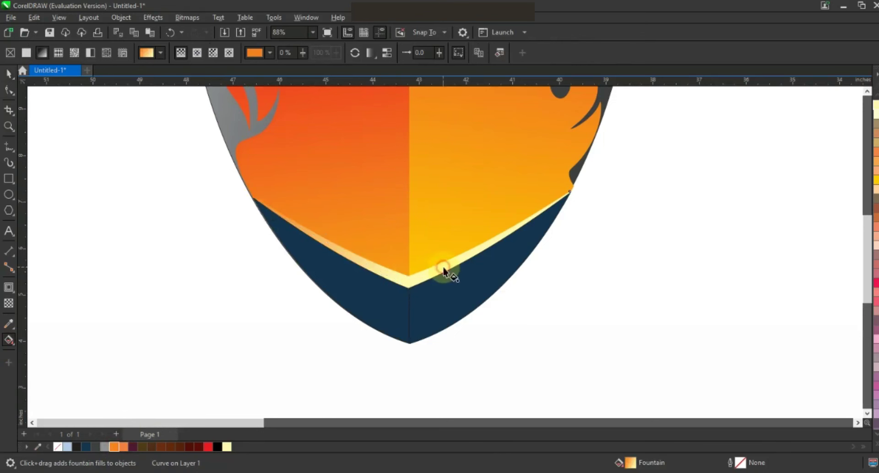
click(116, 447)
drag(529, 231, 442, 275)
drag(228, 447, 411, 287)
drag(527, 231, 533, 223)
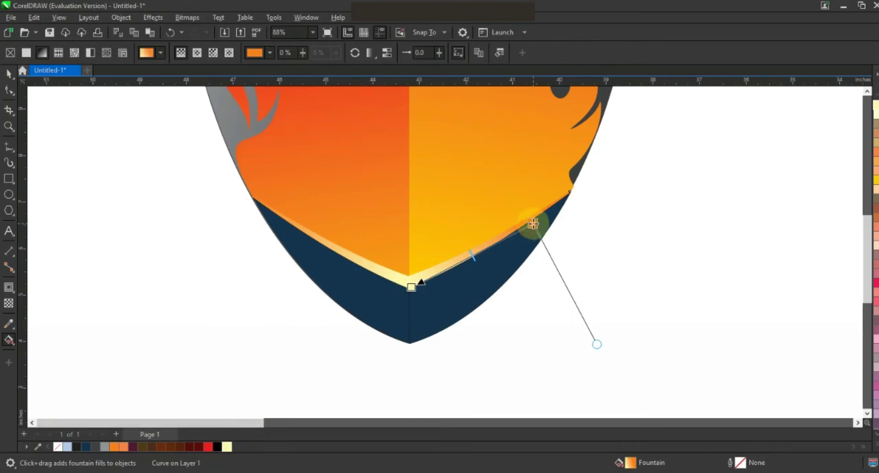
click(6, 79)
click(148, 251)
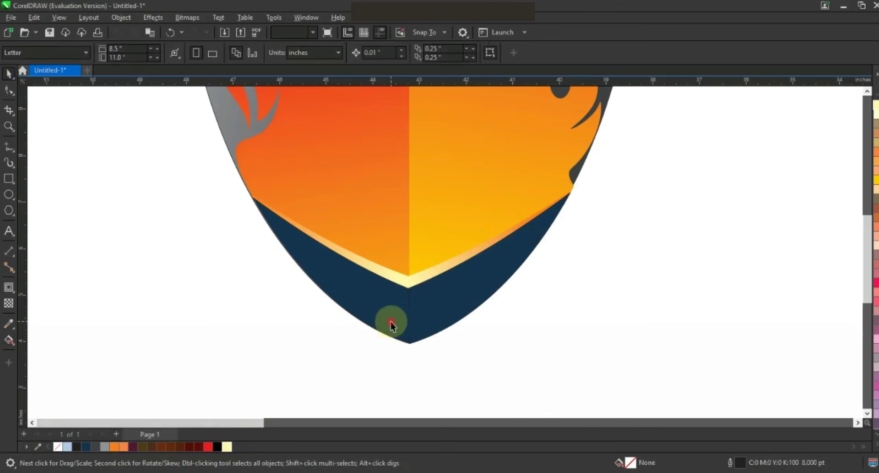
Fill the left shield tip area with a linear gradient from red at the centre seam to orange at its outer side
click(391, 322)
click(215, 445)
key(g)
drag(414, 319, 319, 277)
drag(119, 448, 321, 277)
click(417, 319)
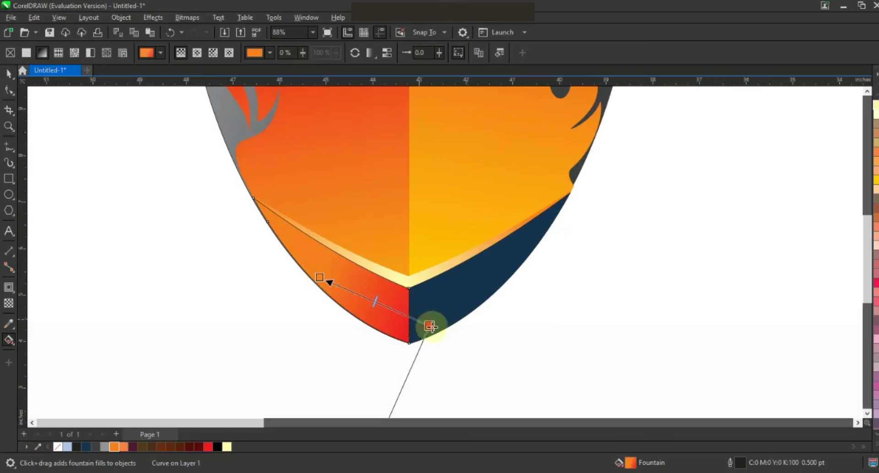
Fill the right shield tip area with a linear gradient from red at its outer end to orange beyond the centre seam
click(427, 307)
click(210, 447)
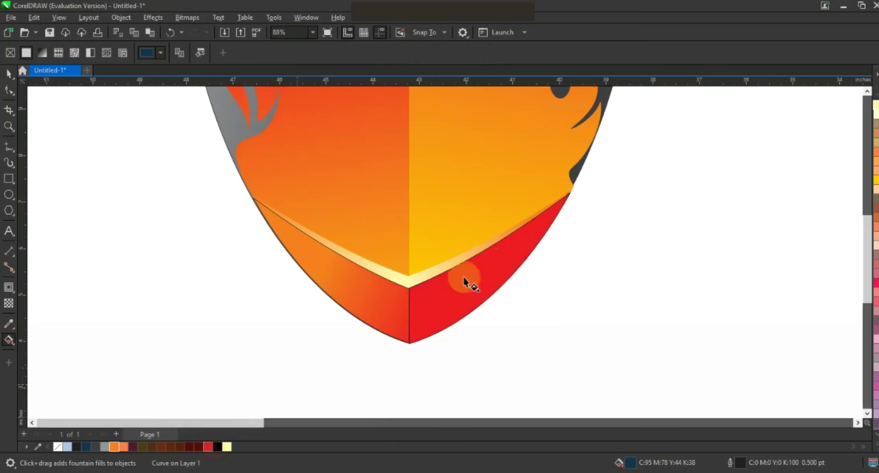
drag(550, 235, 436, 324)
drag(114, 447, 379, 358)
drag(550, 234, 597, 191)
drag(488, 275, 479, 282)
drag(597, 191, 620, 172)
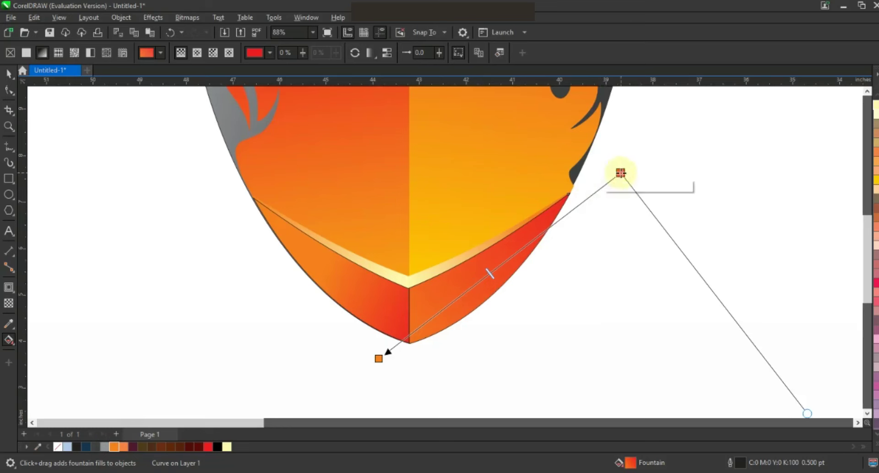
Remove the outlines from all seven objects that make up the shield and flame logo
click(9, 74)
key(F3)
key(Escape)
drag(514, 334, 375, 148)
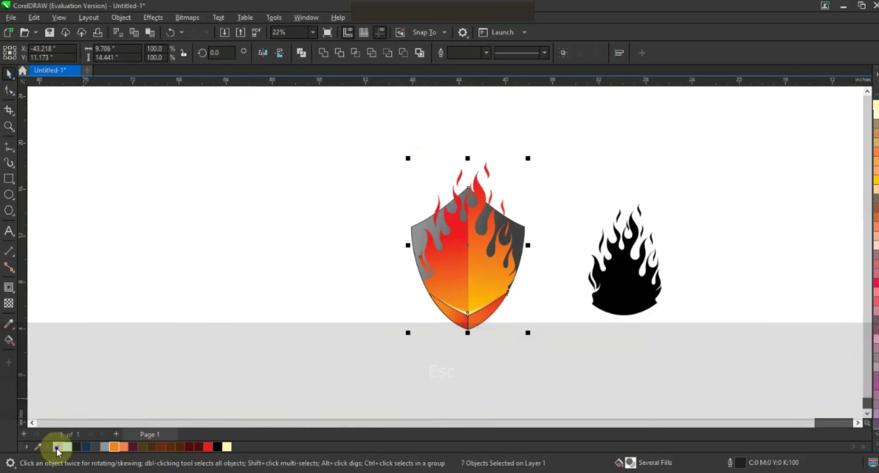
click(172, 337)
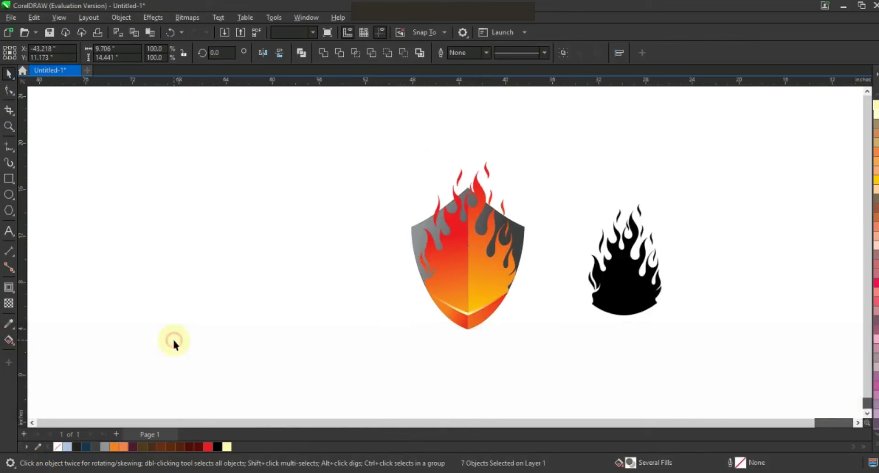
Replace the shield background's grey gradient with a solid 90% black fill
click(522, 246)
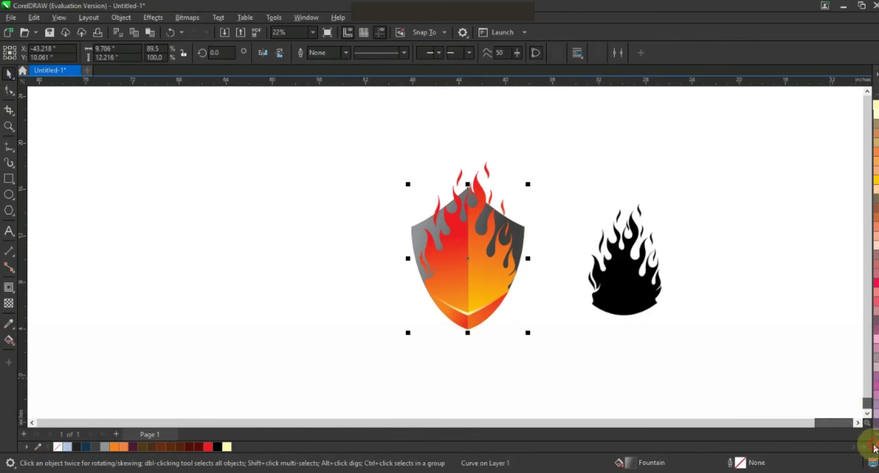
click(874, 446)
click(848, 114)
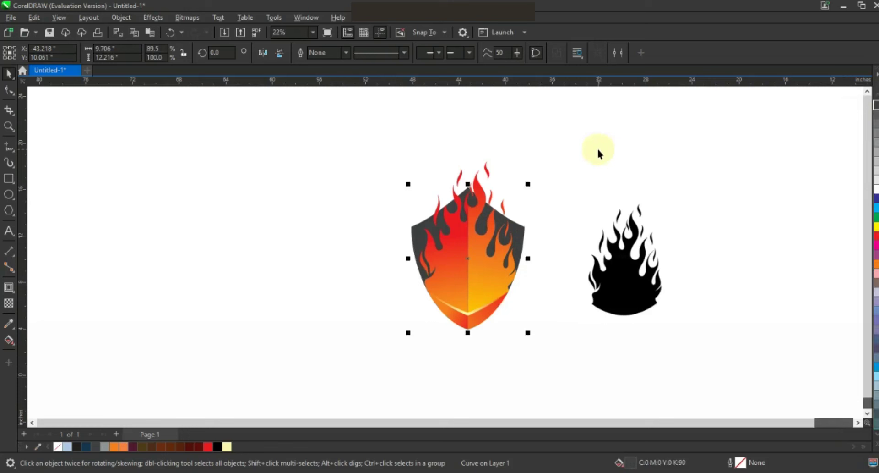
click(599, 181)
Draw three ellipses over the upper parts of the dark drops in the flame's right half, slightly enlarging the smallest one
click(8, 128)
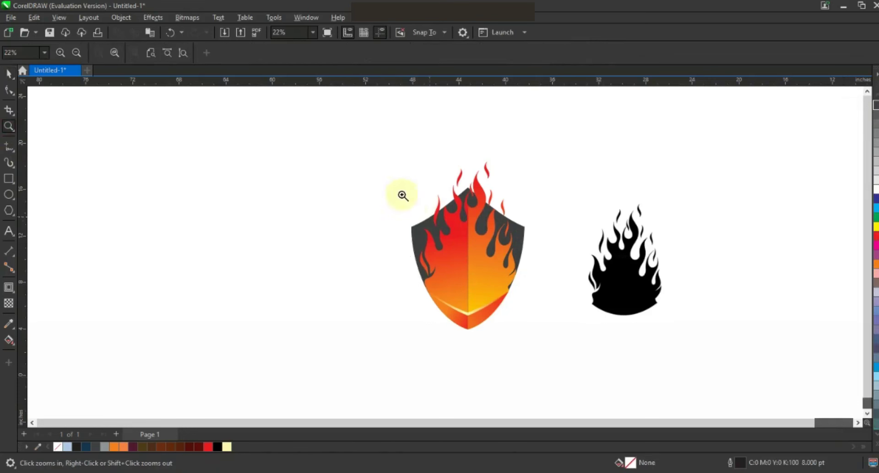
drag(422, 225, 552, 334)
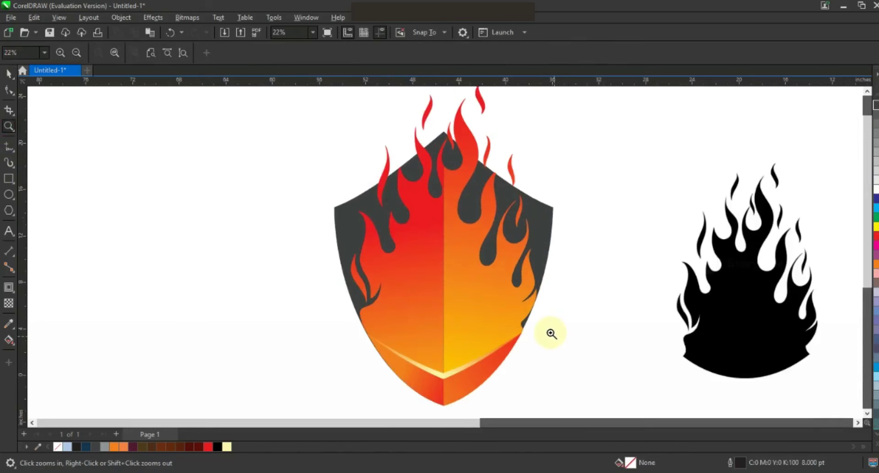
drag(316, 126, 595, 349)
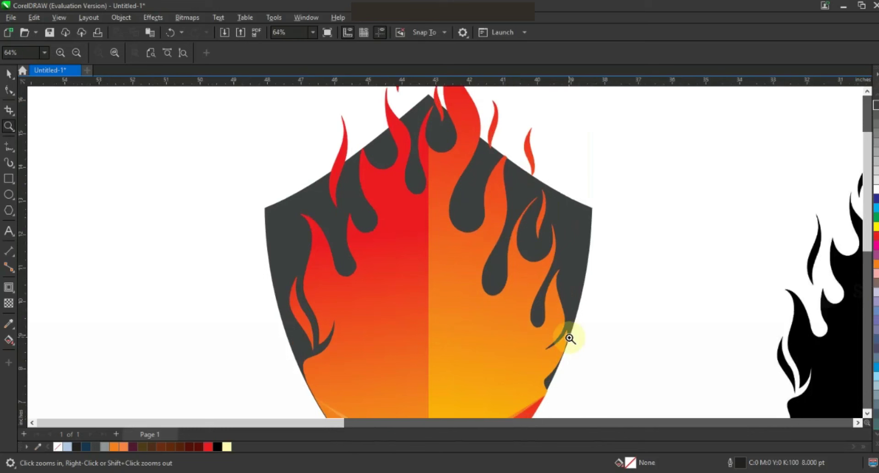
click(9, 195)
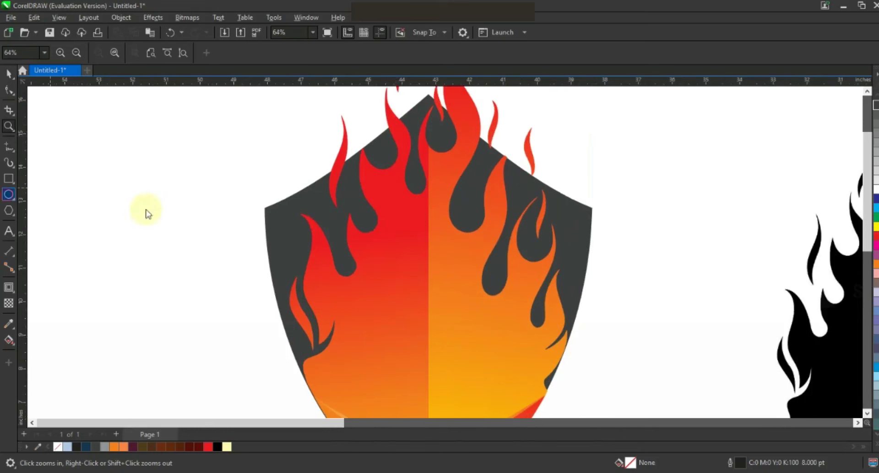
mouse_move(455, 149)
mouse_down()
mouse_move(471, 196)
mouse_move(491, 213)
mouse_up()
drag(490, 245, 546, 311)
click(9, 72)
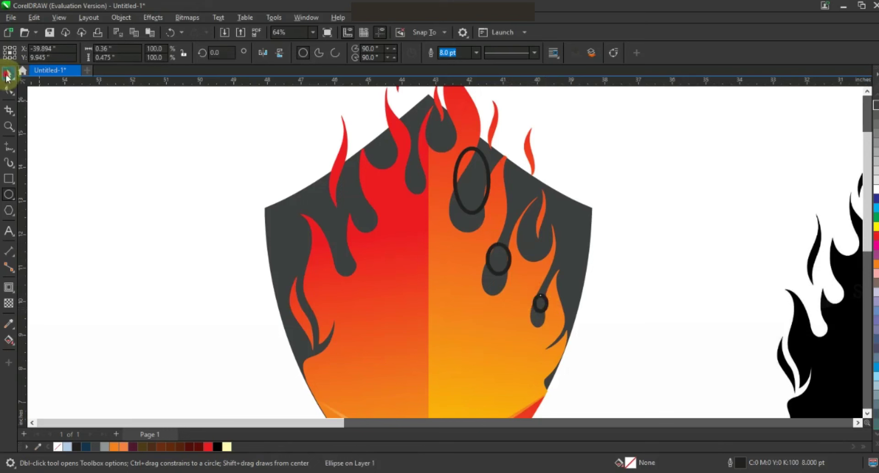
click(535, 298)
drag(531, 289, 526, 285)
Draw four ellipses over the upper parts of the dark drops in the flame's left half, the topmost about 1.05 by 1.38 inches
click(9, 196)
drag(319, 234, 350, 270)
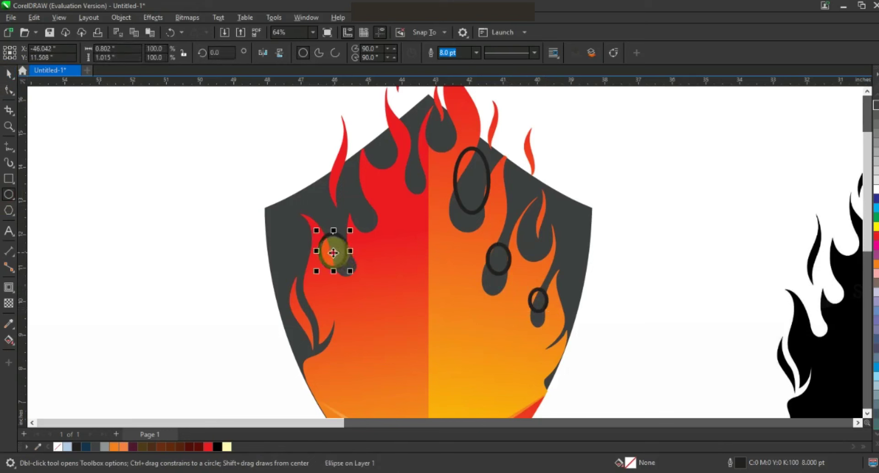
drag(369, 192, 350, 234)
drag(401, 154, 425, 182)
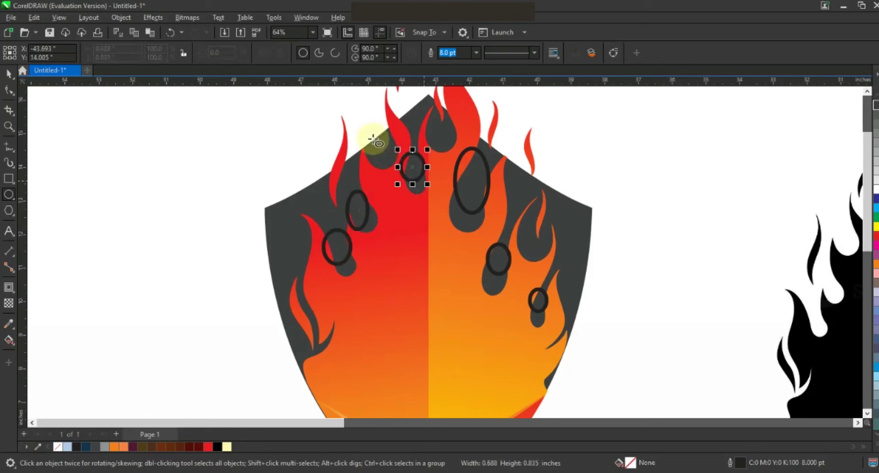
drag(359, 114, 396, 162)
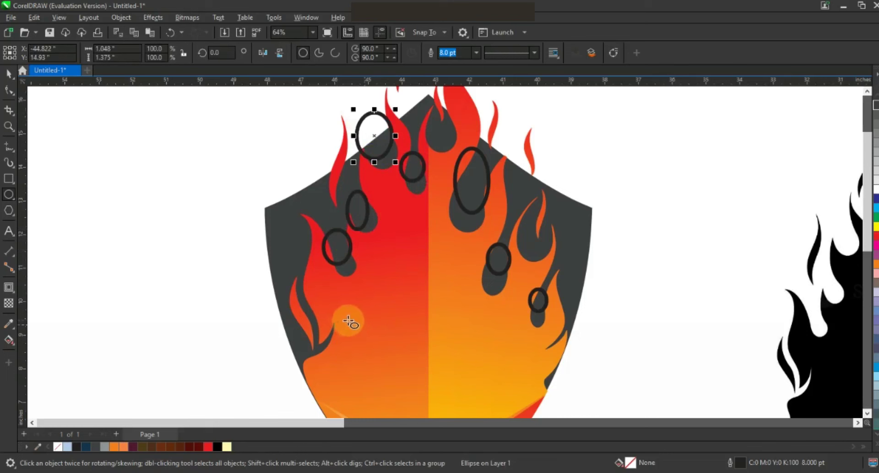
click(9, 73)
click(124, 234)
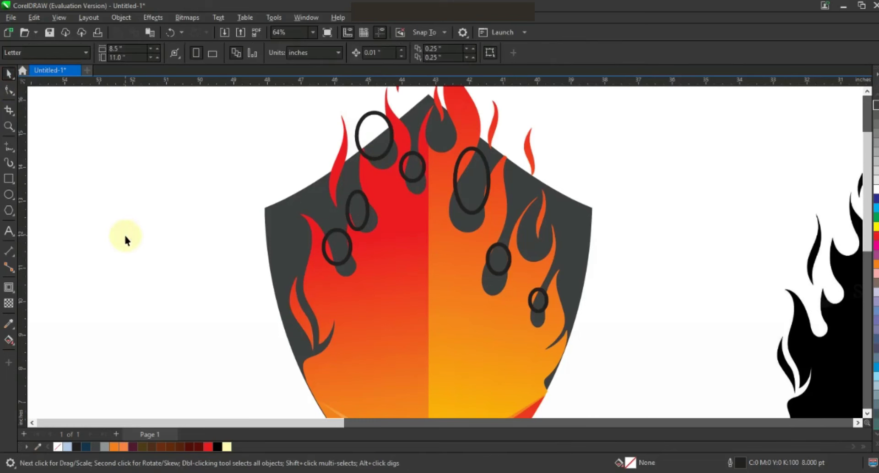
Smart-fill the rounded lower ends of the seven dark drops beneath the ellipses with dark blue
click(14, 345)
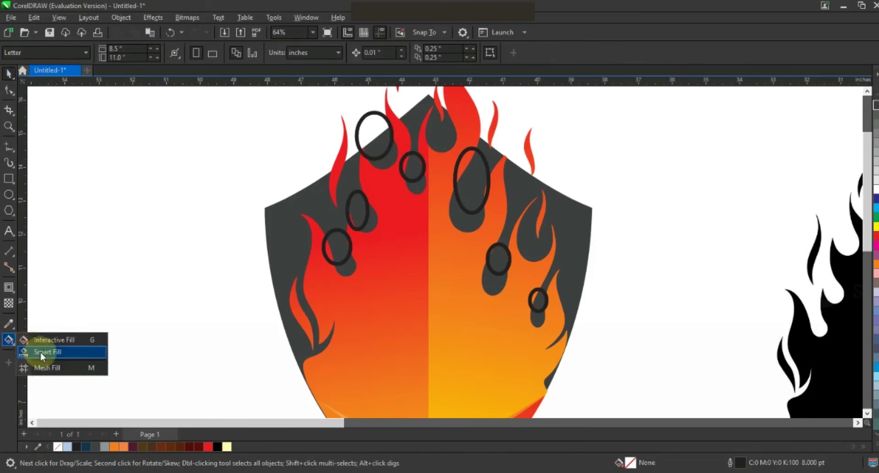
click(46, 353)
click(374, 225)
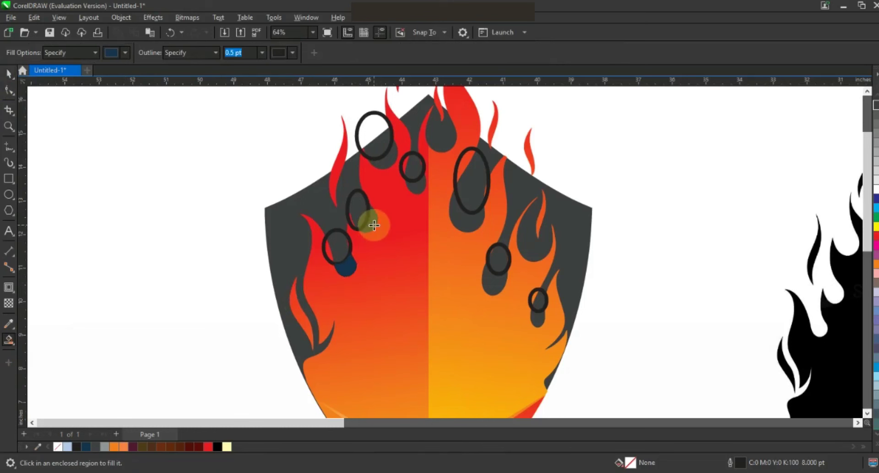
click(418, 185)
click(465, 224)
click(493, 295)
click(538, 318)
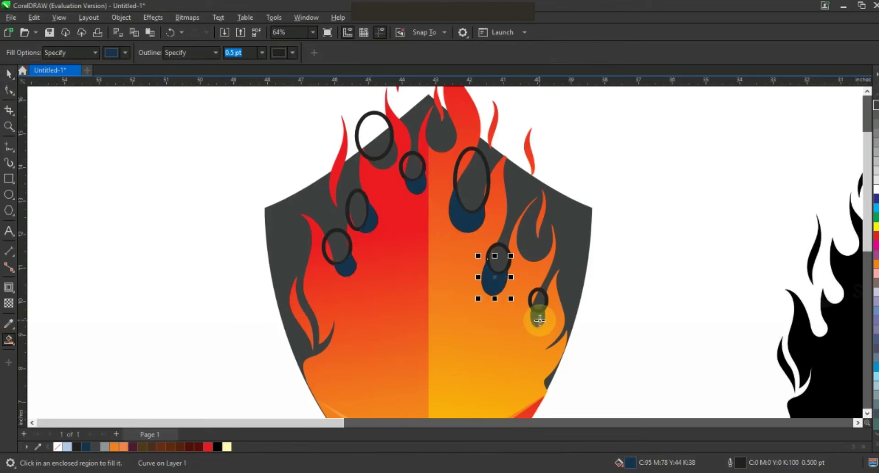
click(386, 162)
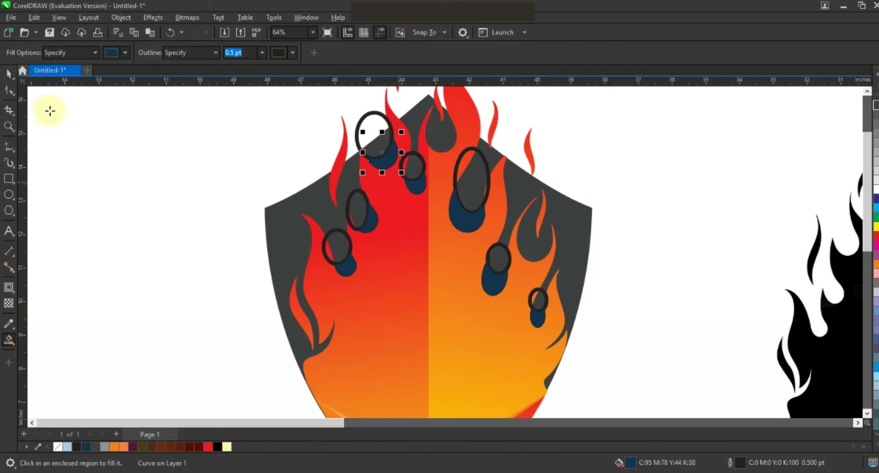
Delete the seven guide ellipses, keeping the dark blue crescents at the ends of the drops
click(358, 132)
key(Delete)
click(413, 164)
key(Delete)
click(472, 173)
key(Delete)
click(508, 269)
key(Delete)
click(536, 299)
key(Delete)
click(359, 212)
key(Delete)
click(344, 249)
key(Delete)
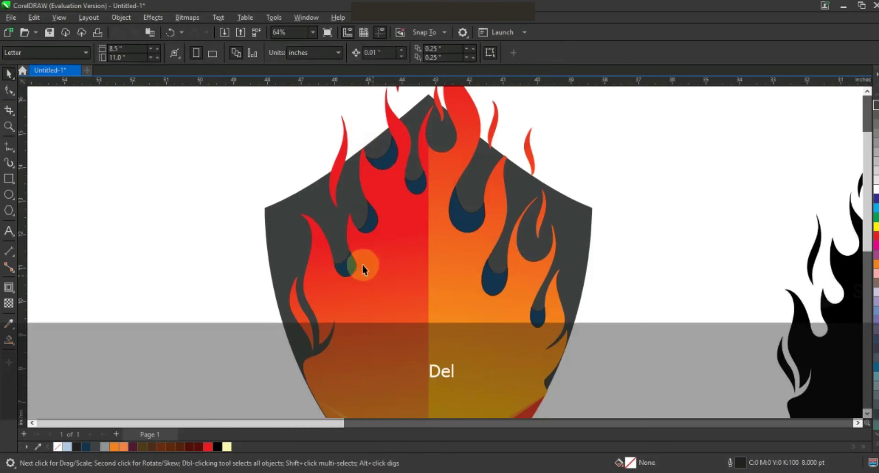
Fill the seven dark blue crescents in the flame with dark red (C36 M96 Y95 K57) and remove their outlines
click(345, 266)
shift+click(367, 220)
shift+click(378, 147)
shift+click(416, 185)
shift+click(472, 224)
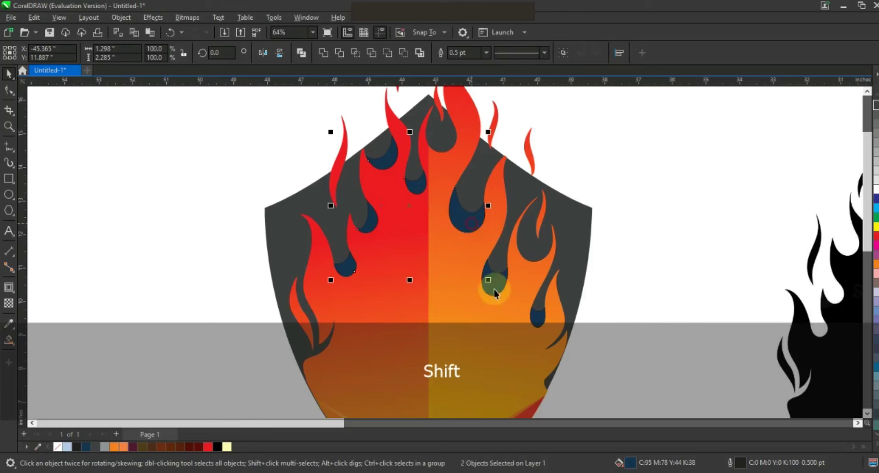
shift+click(493, 290)
shift+click(535, 314)
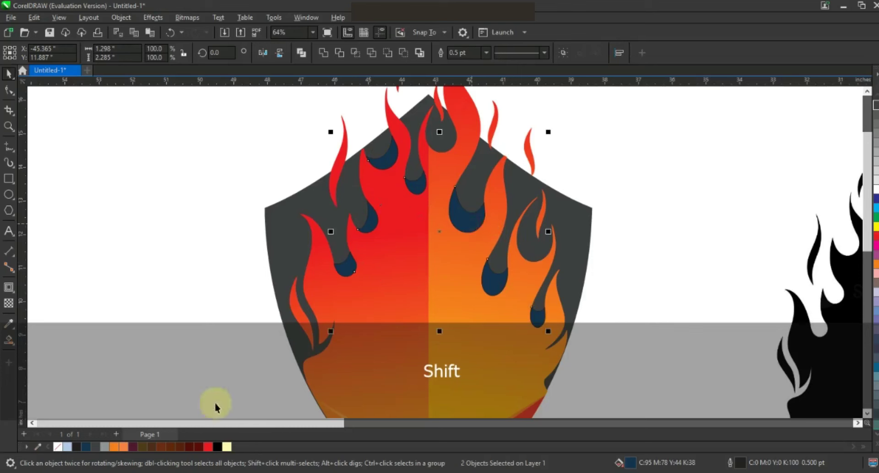
click(199, 445)
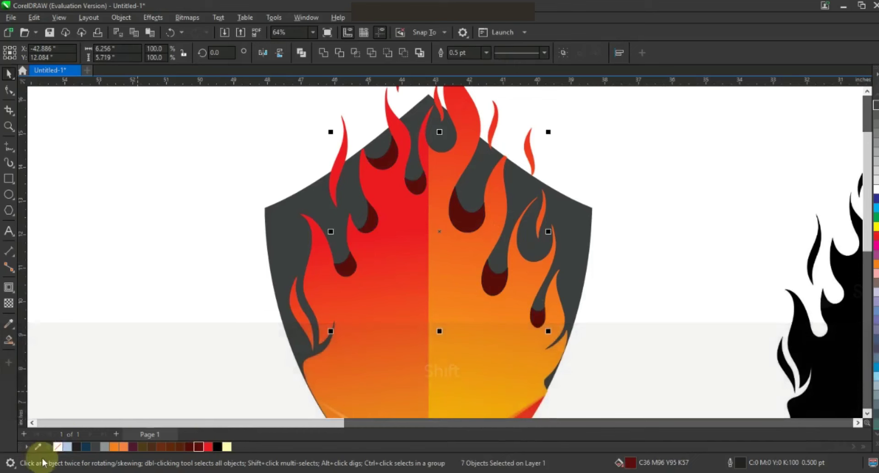
click(207, 264)
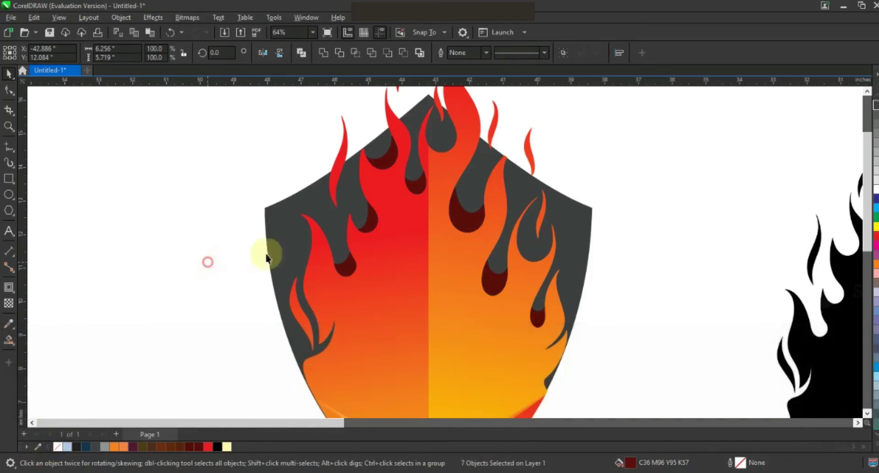
Apply a diagonal linear gradient from dark red to bright red to the largest crescent in the flame's right half
key(F3)
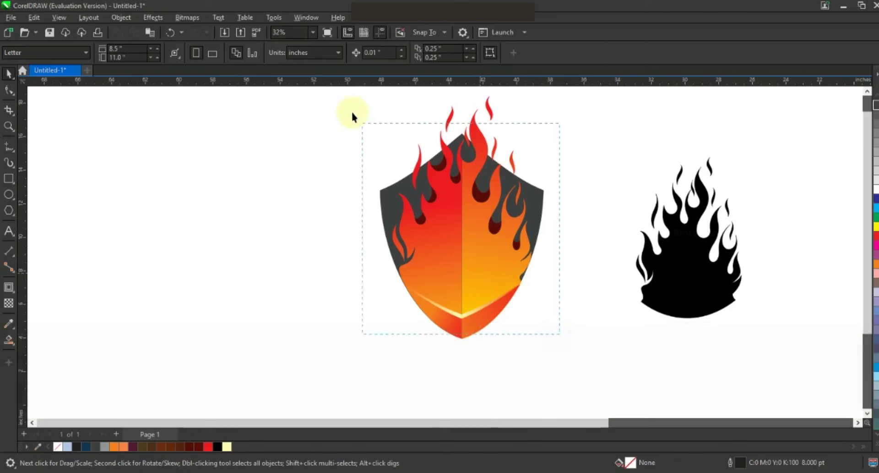
drag(354, 116, 354, 116)
key(shift+F2)
key(Escape)
click(480, 165)
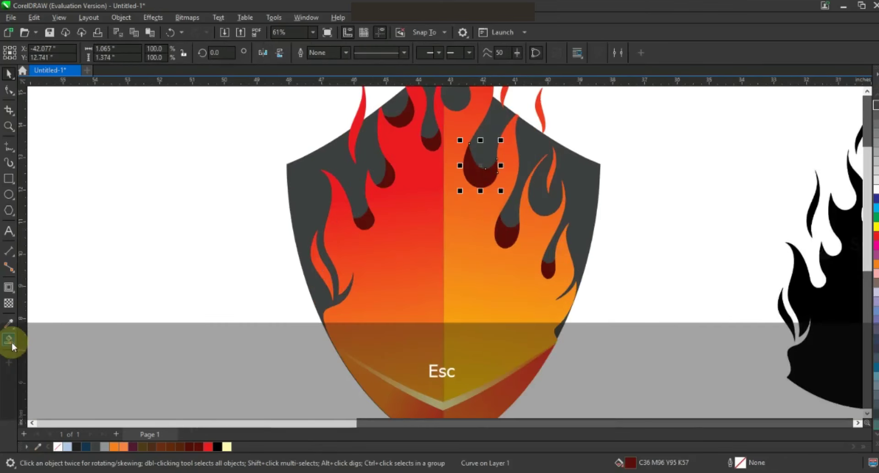
click(12, 342)
click(46, 335)
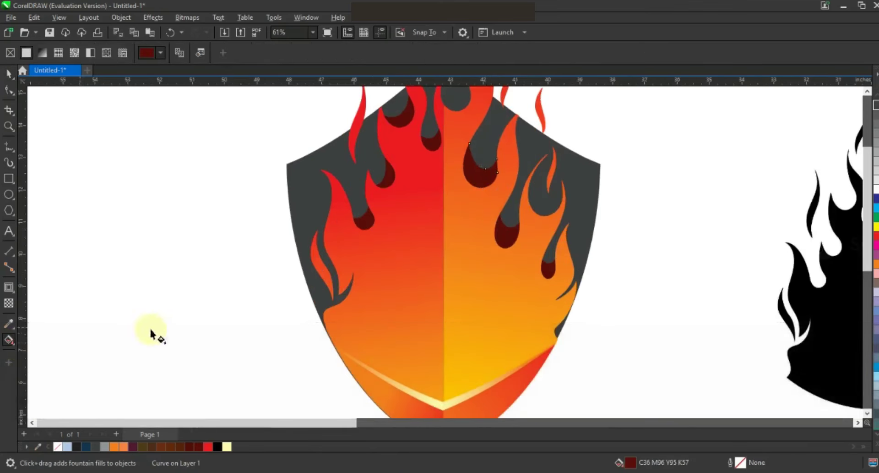
drag(469, 161, 503, 189)
drag(401, 324, 503, 191)
click(9, 74)
click(80, 169)
Copy the largest crescent's gradient fill to the other six crescents
click(430, 145)
shift+click(404, 121)
shift+click(384, 179)
shift+click(368, 225)
shift+click(506, 231)
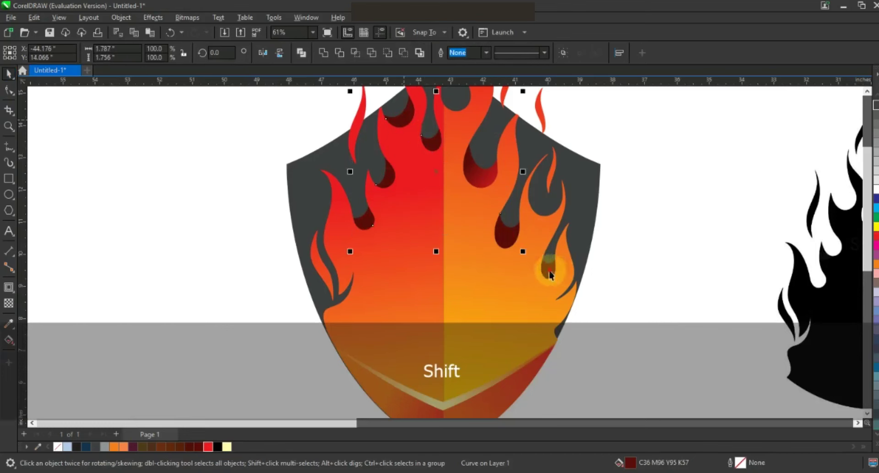
click(131, 18)
mouse_move(36, 20)
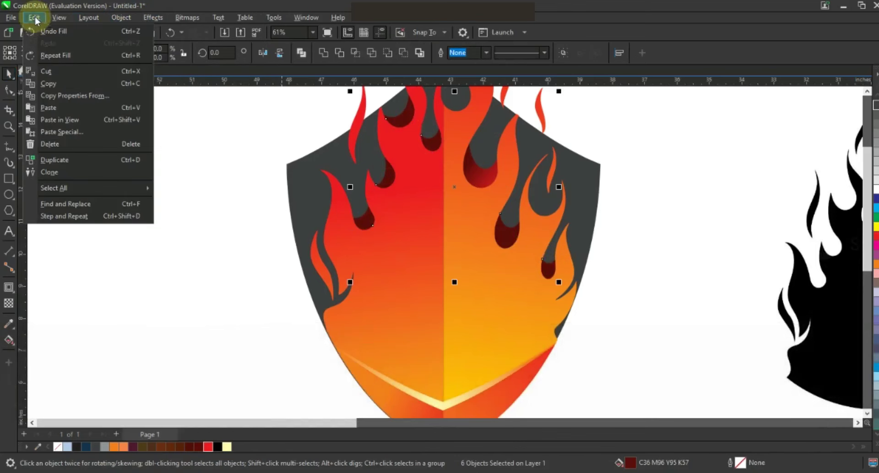
click(44, 94)
click(352, 226)
click(446, 262)
click(486, 173)
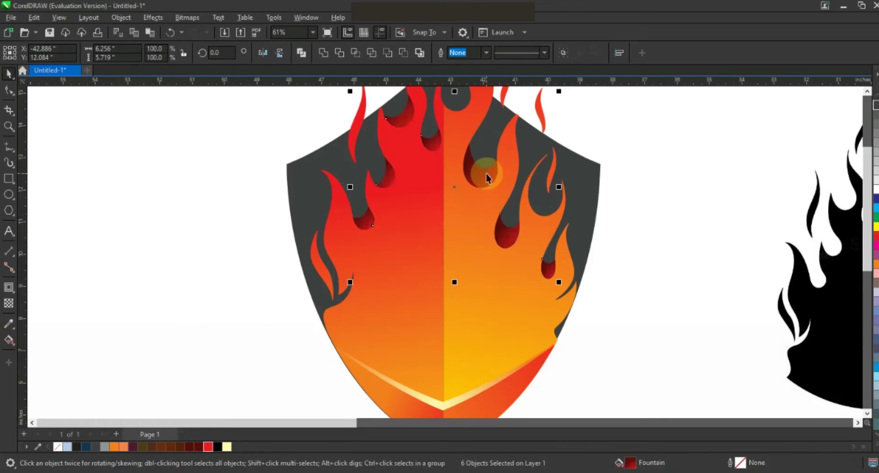
click(608, 287)
Remove the outlines from all objects of the shield-and-flame artwork
key(F3)
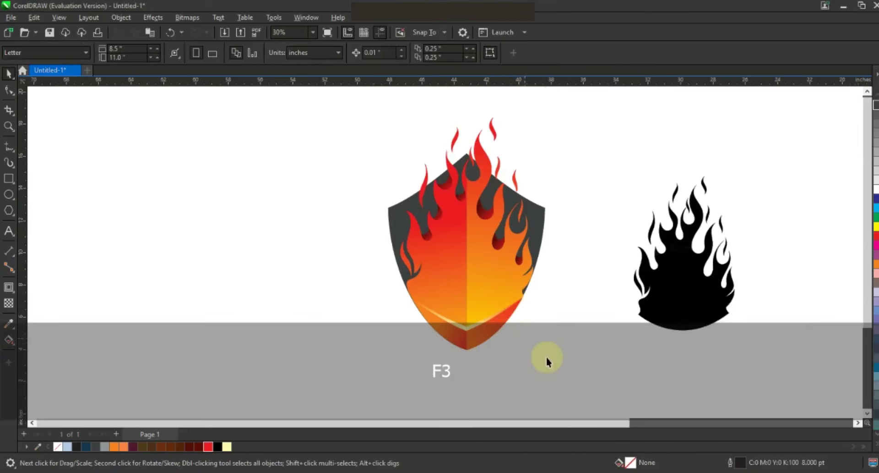
drag(361, 94, 363, 94)
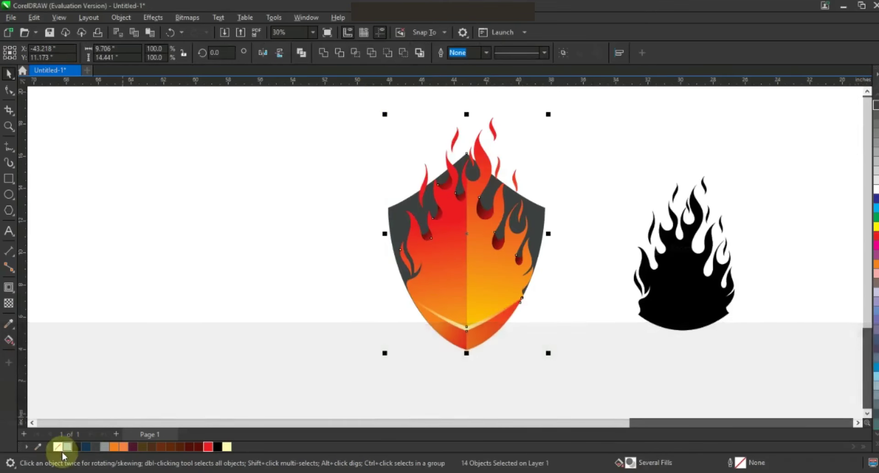
click(335, 263)
Add a two-line text "FIRE SHEILD" and "TAGLEINE HERE" in empty space beside the logo, using the Uni Sans Heavy CAPS font
key(F3)
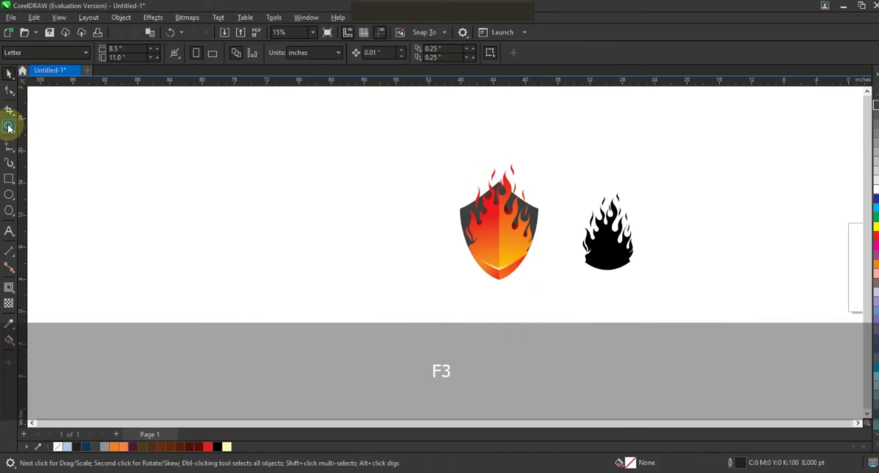
click(8, 127)
drag(256, 100, 744, 371)
click(8, 231)
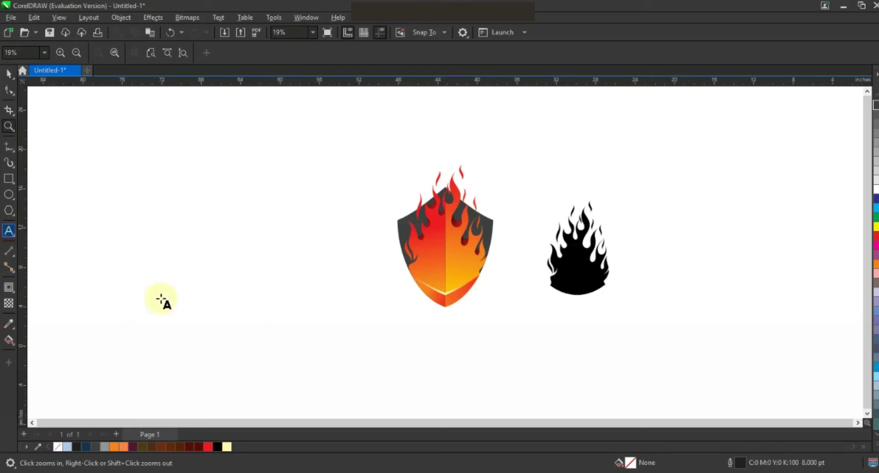
click(161, 297)
text(FIRE)
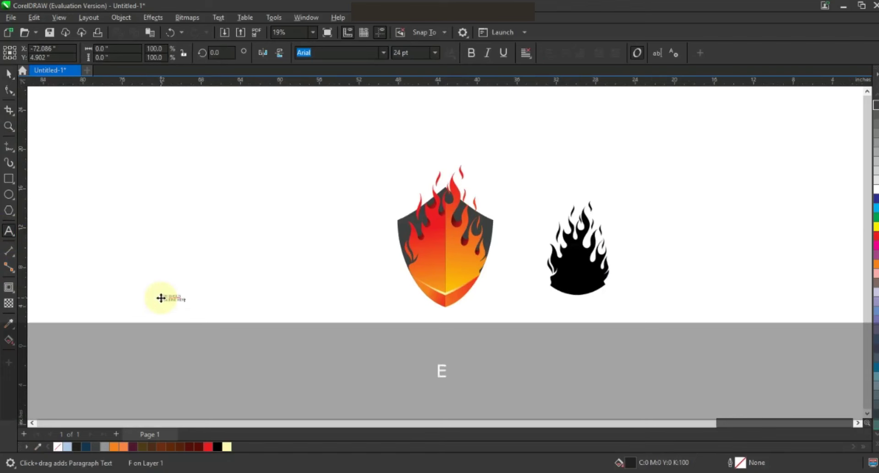
click(9, 73)
click(382, 53)
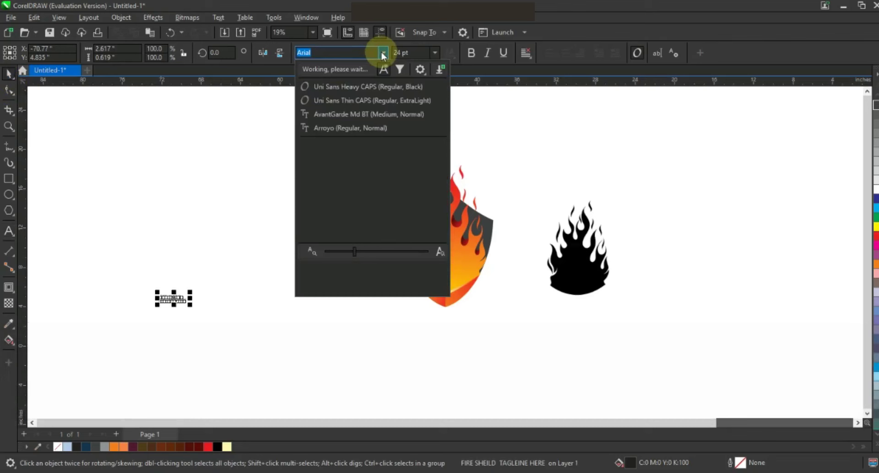
click(369, 84)
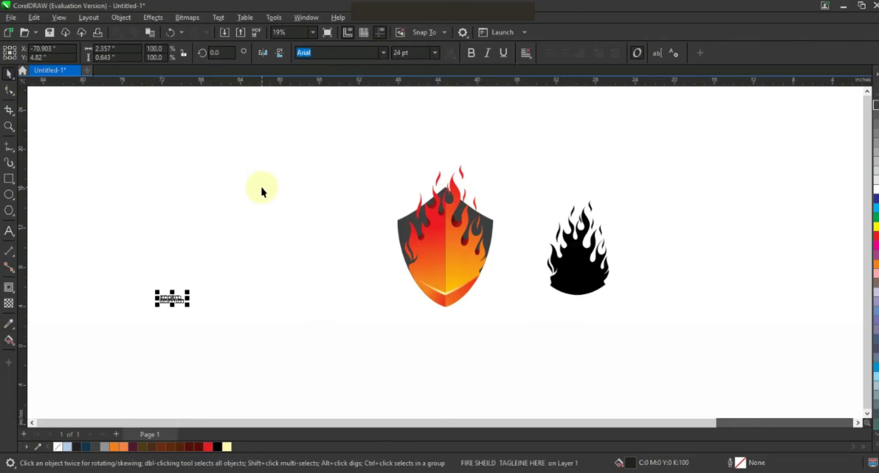
Break the text apart into two separate lines and enlarge the "FIRE SHEILD" line to about 149 pt
key(ctrl+k)
drag(182, 293, 277, 245)
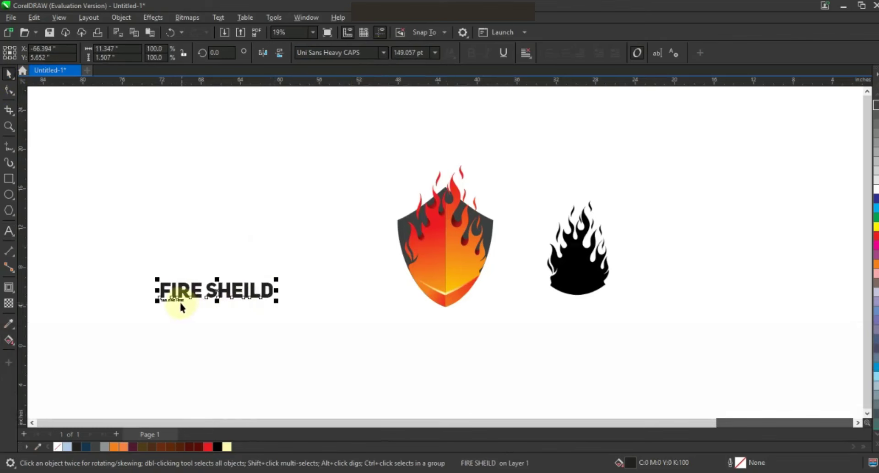
Correct the title's spelling to "FIRE SHIELD"
click(8, 231)
drag(232, 284, 290, 289)
text(I)
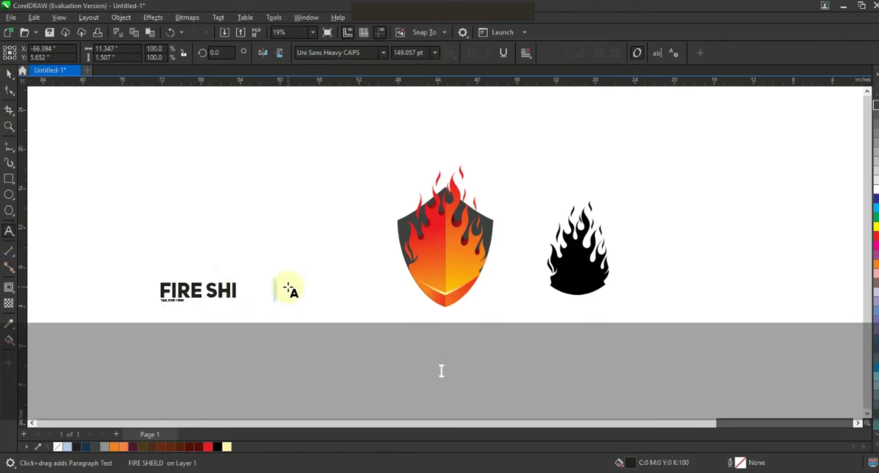
click(9, 73)
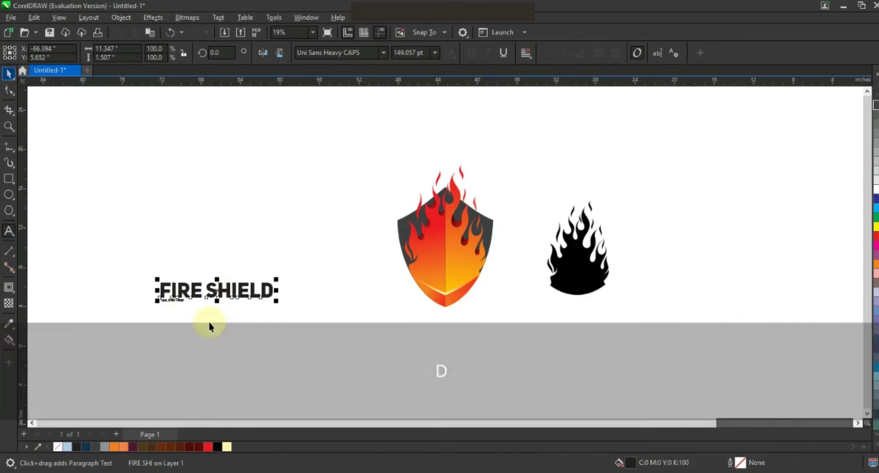
Enlarge the tagline below the title and widen its letter spacing, making it about 7.65 inches wide
click(176, 300)
drag(186, 303, 264, 317)
click(9, 91)
click(8, 73)
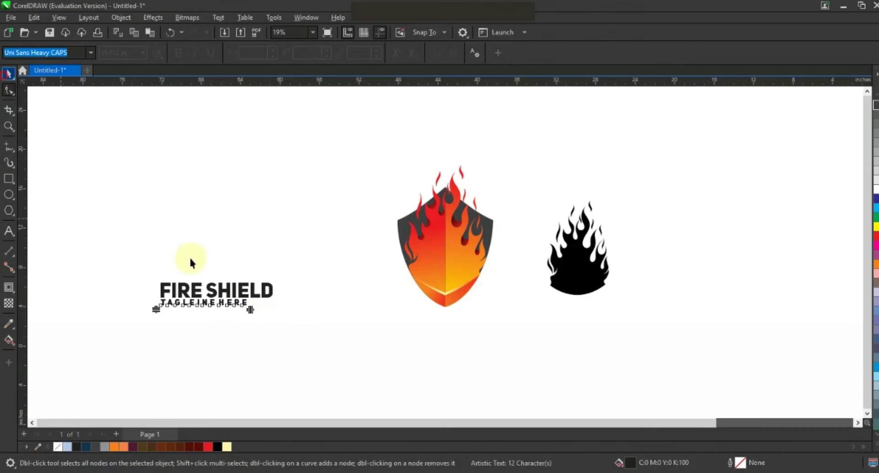
drag(248, 311, 231, 291)
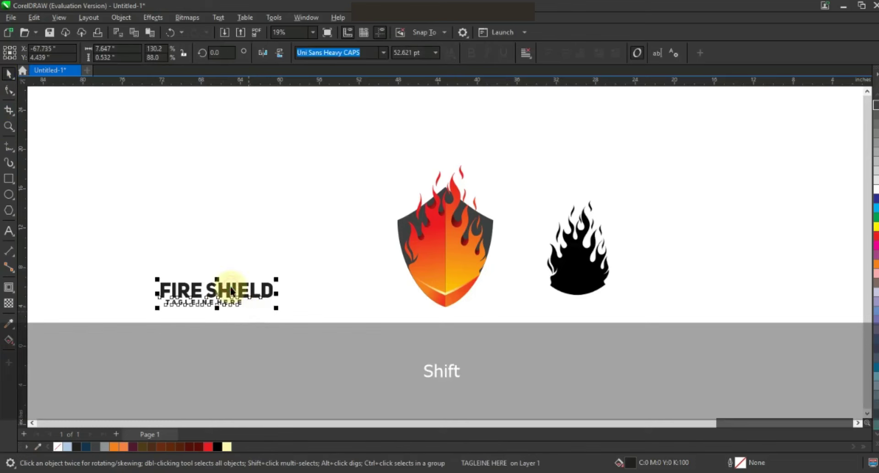
Centre the tagline under "FIRE SHIELD" and place both lines in black, centred beneath the shield
shift+click(222, 291)
key(c)
drag(447, 330, 477, 316)
click(423, 375)
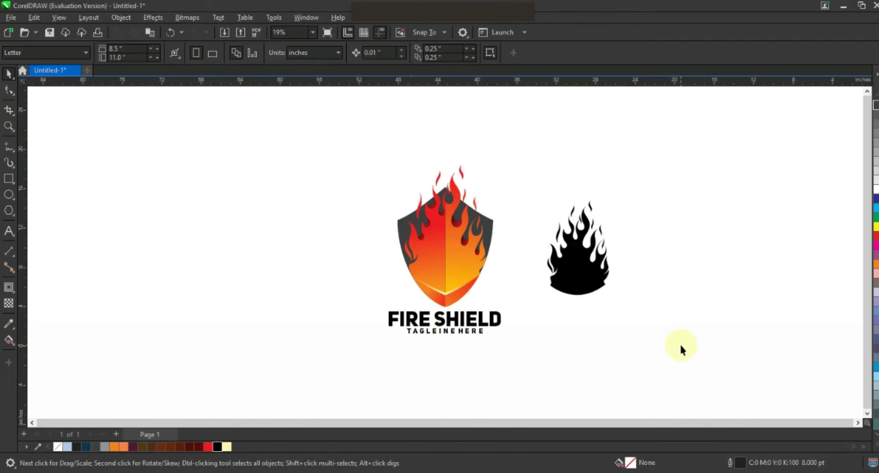
Zoom in on the completed logo and preview it full screen
click(9, 126)
drag(298, 143, 657, 345)
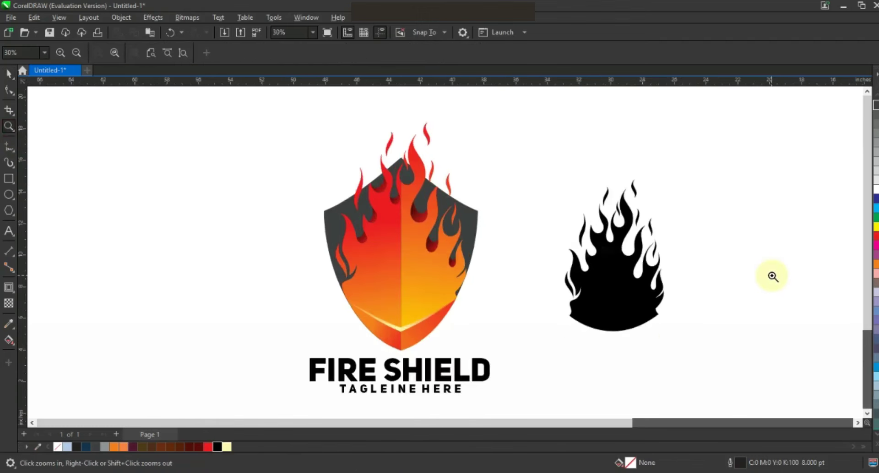
key(F9)
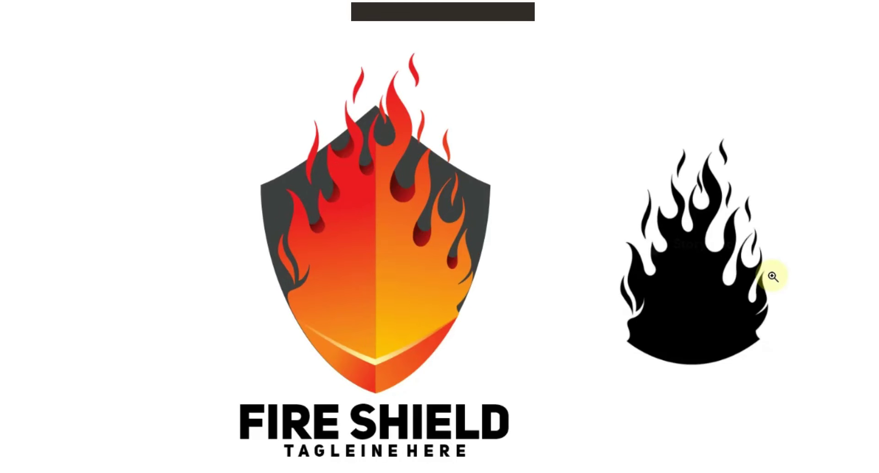